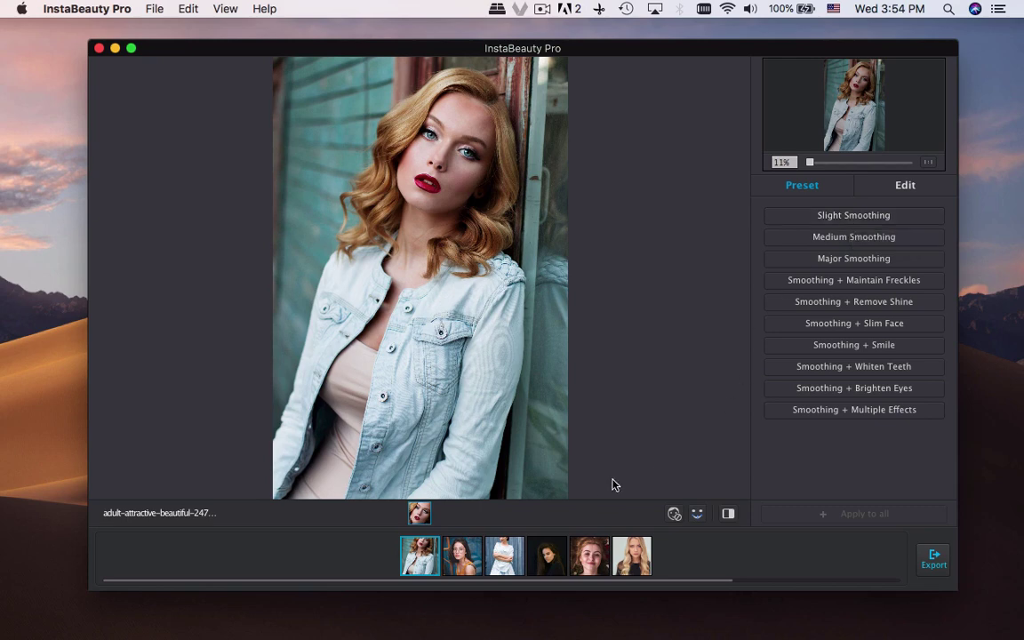
Step through the filmstrip portraits, then settle on the freckled blonde close-up among rose petals
click(464, 553)
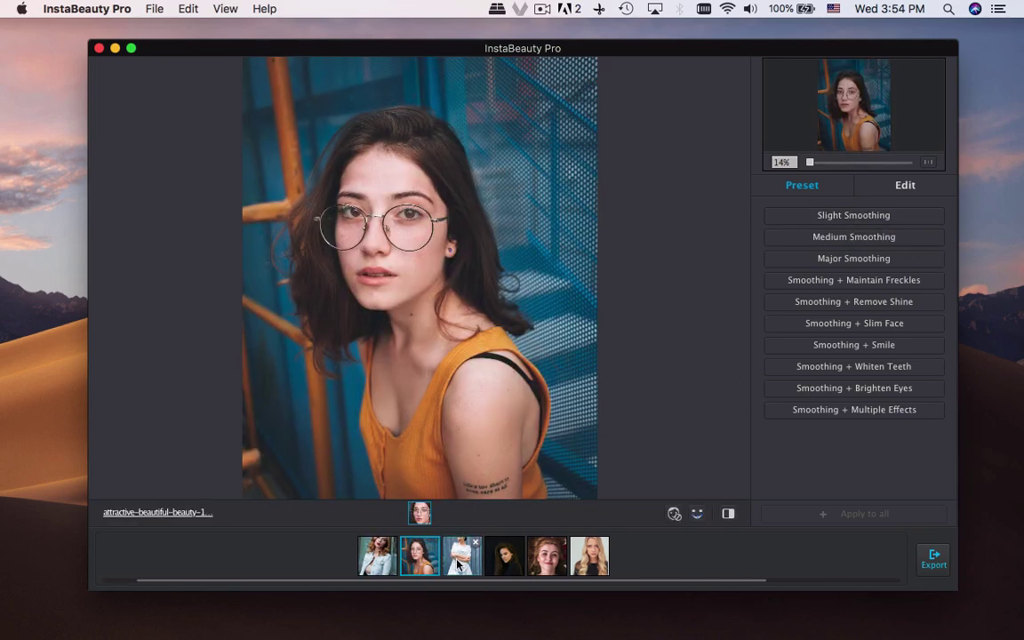
click(465, 554)
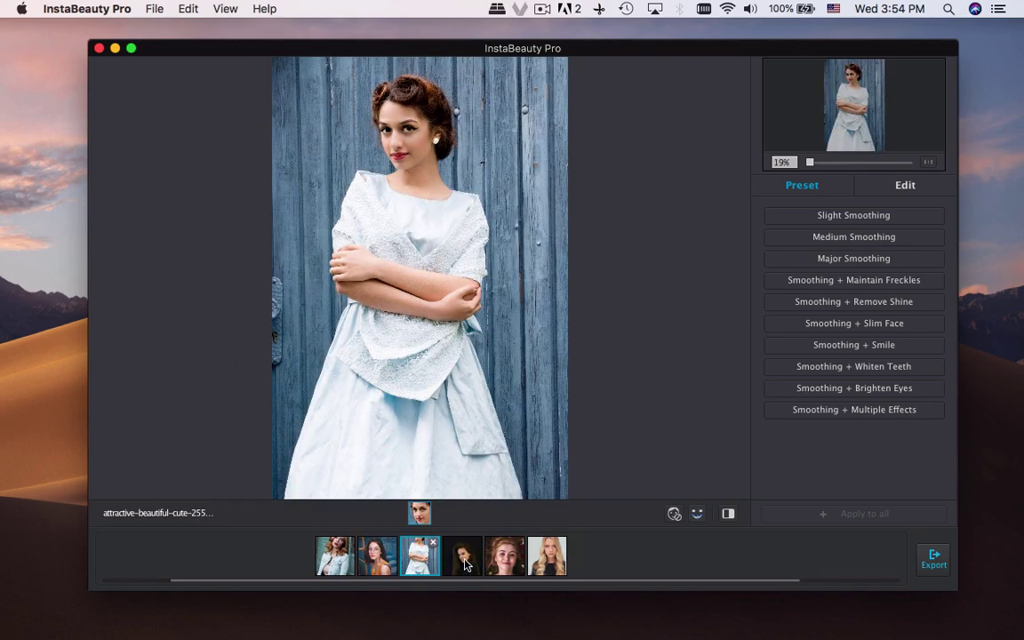
click(466, 562)
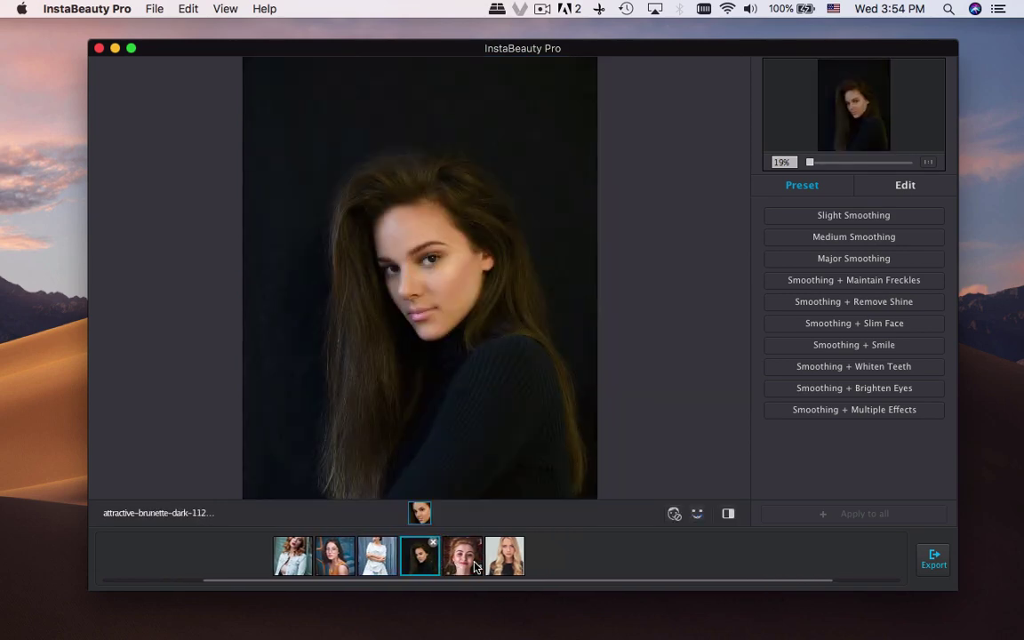
click(474, 566)
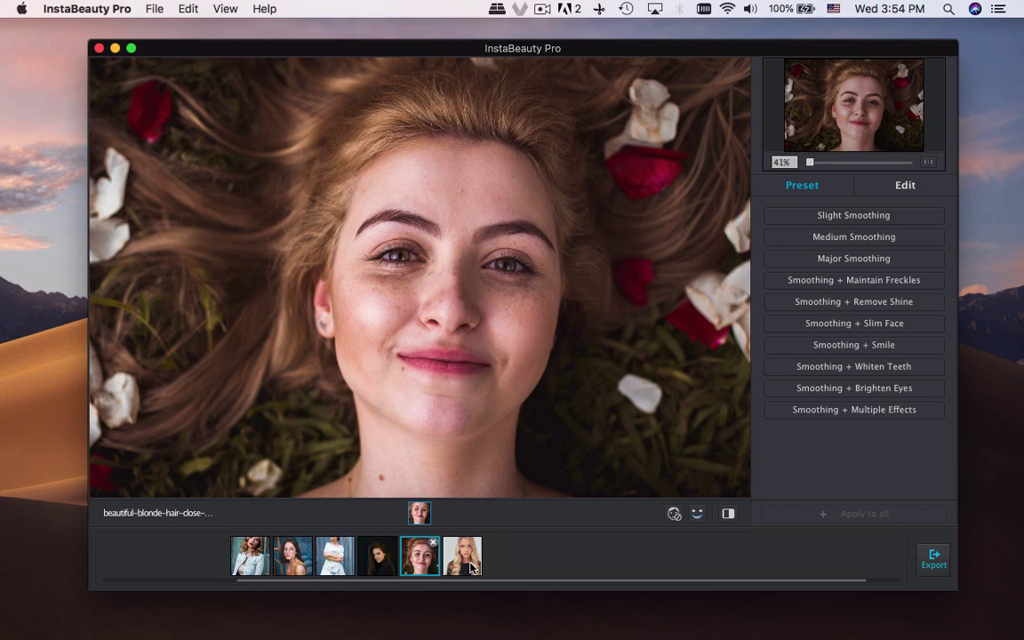
click(471, 566)
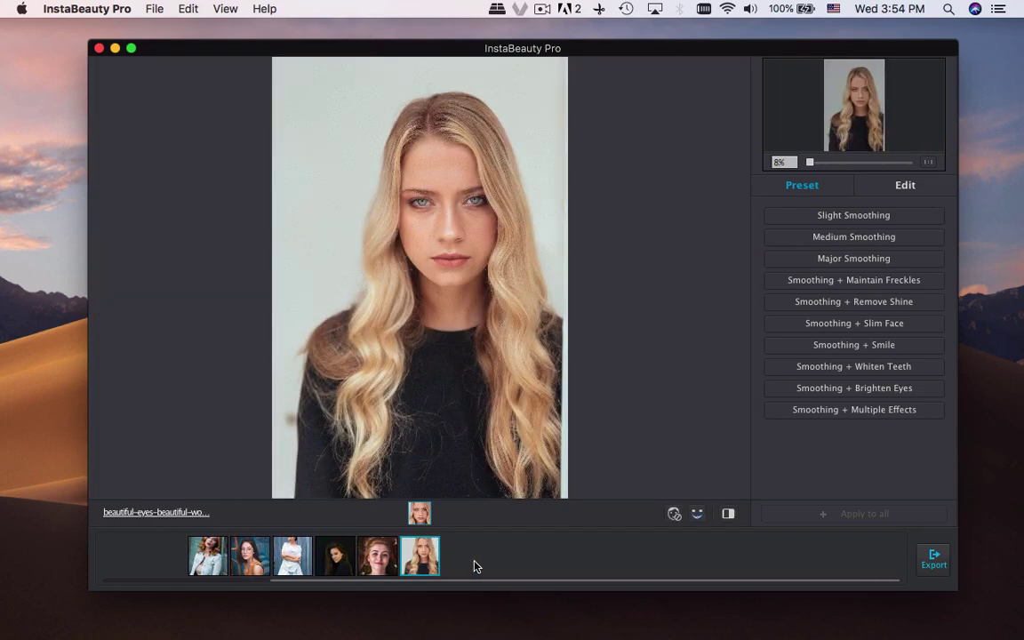
click(391, 561)
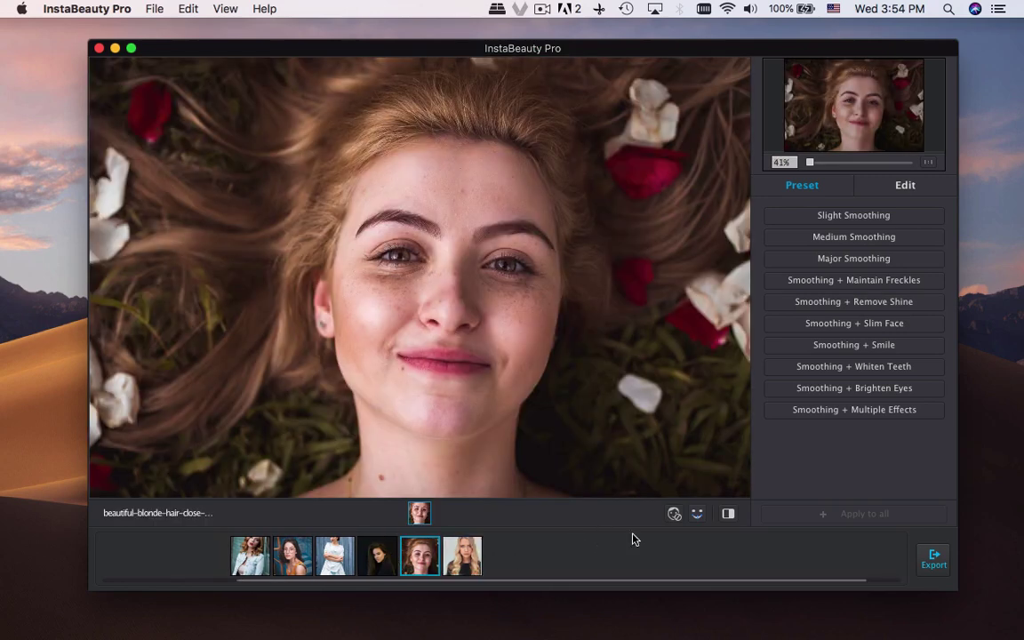
Show the face key points, switch to the side-by-side Before/After view and zoom in
click(698, 516)
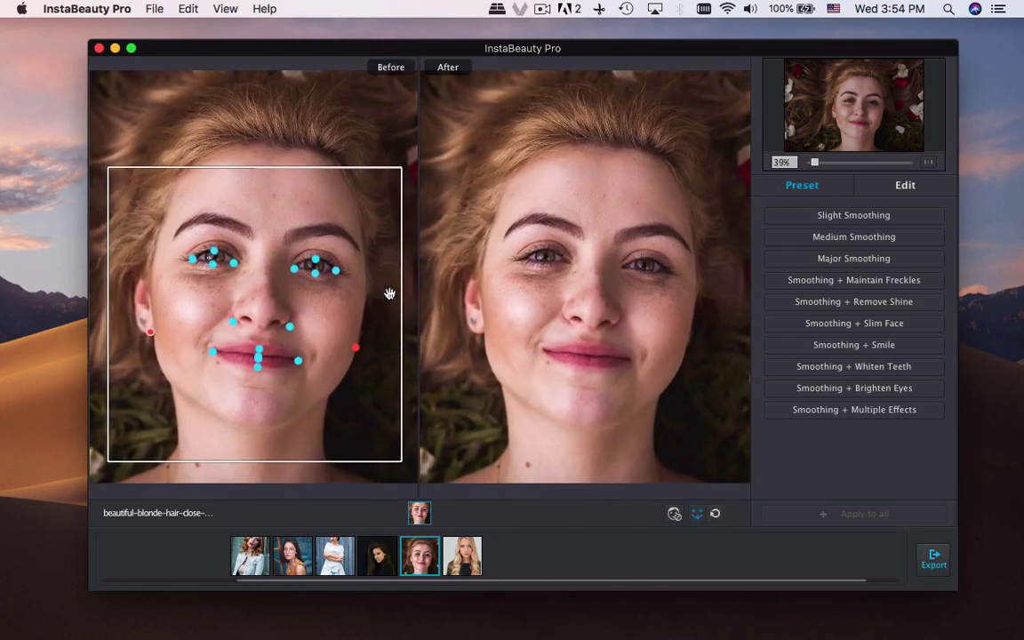
click(675, 515)
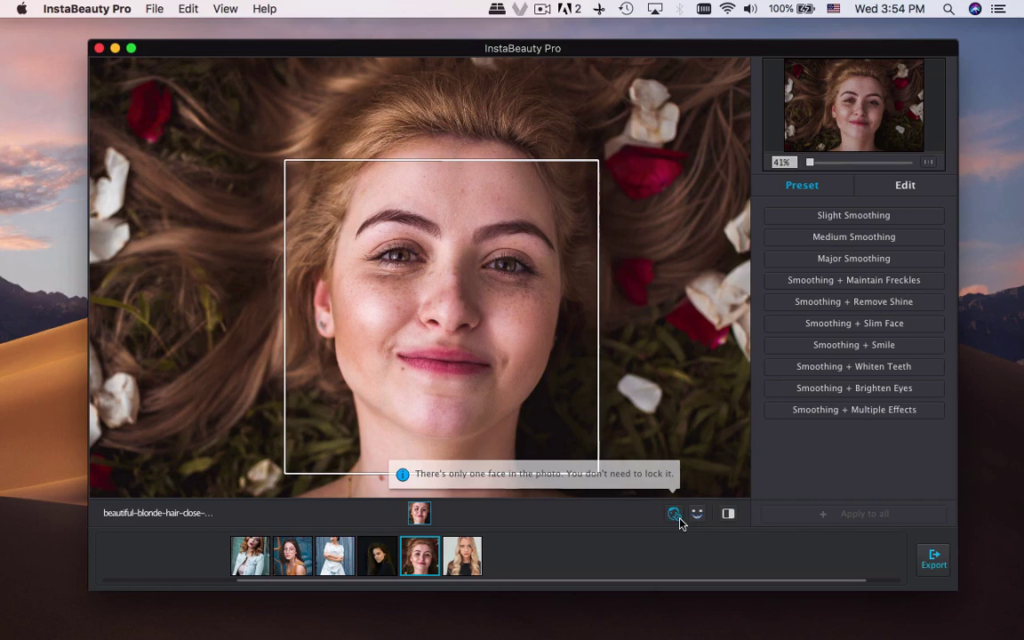
click(727, 516)
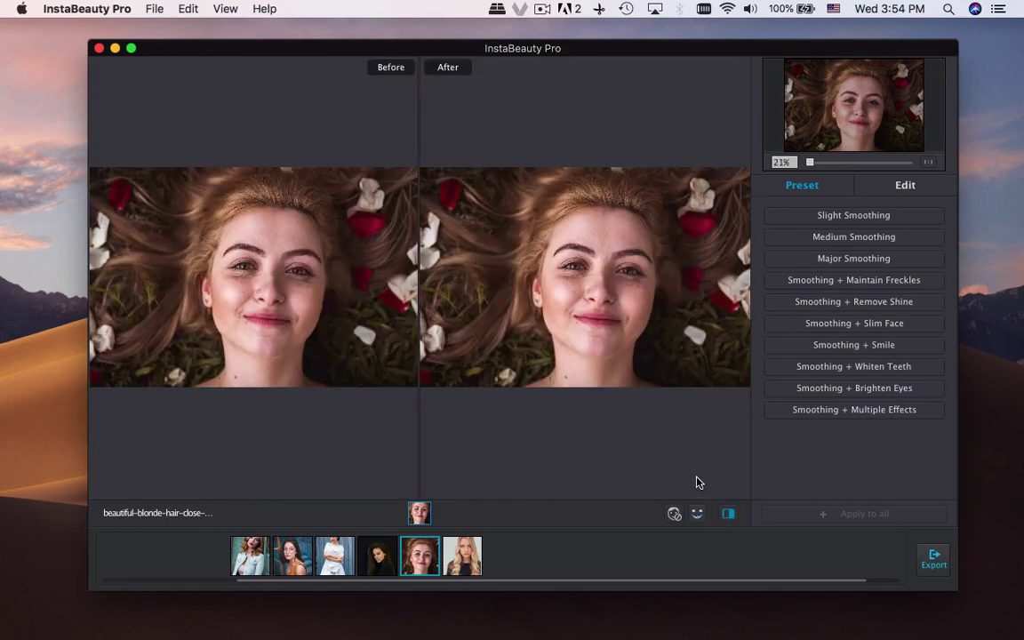
scroll(698, 483, up, 5)
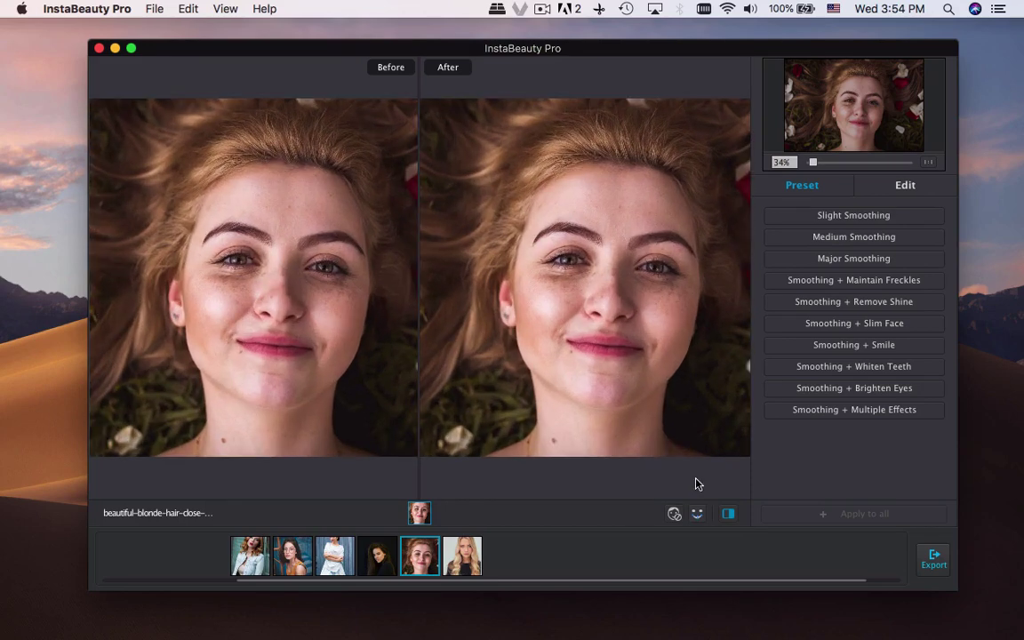
scroll(698, 483, up, 1)
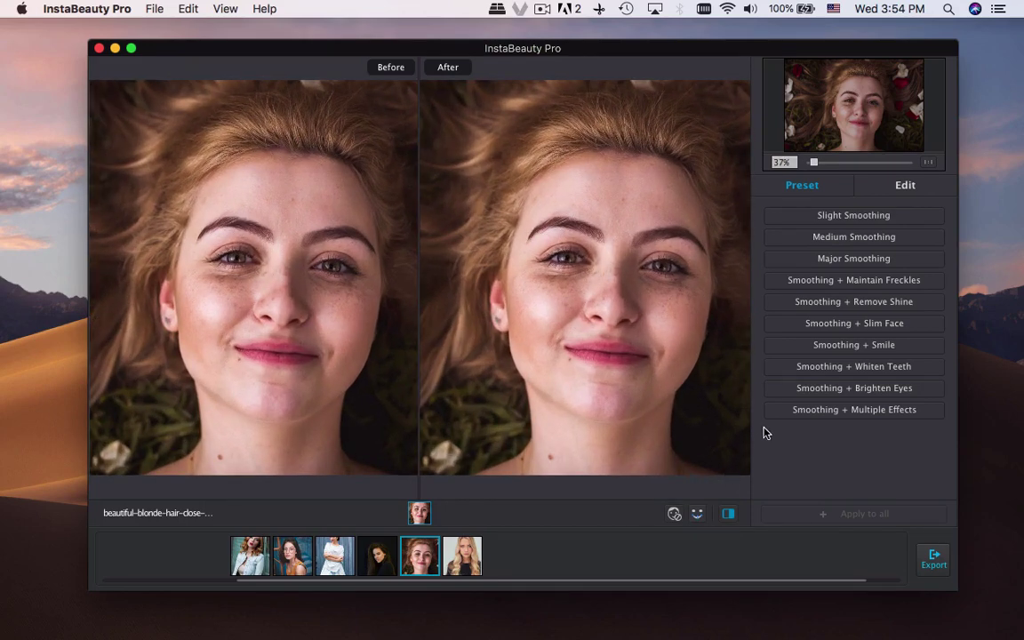
Try Slight, Medium, Major and Maintain Freckles smoothing, then settle on Smoothing + Remove Shine
click(869, 221)
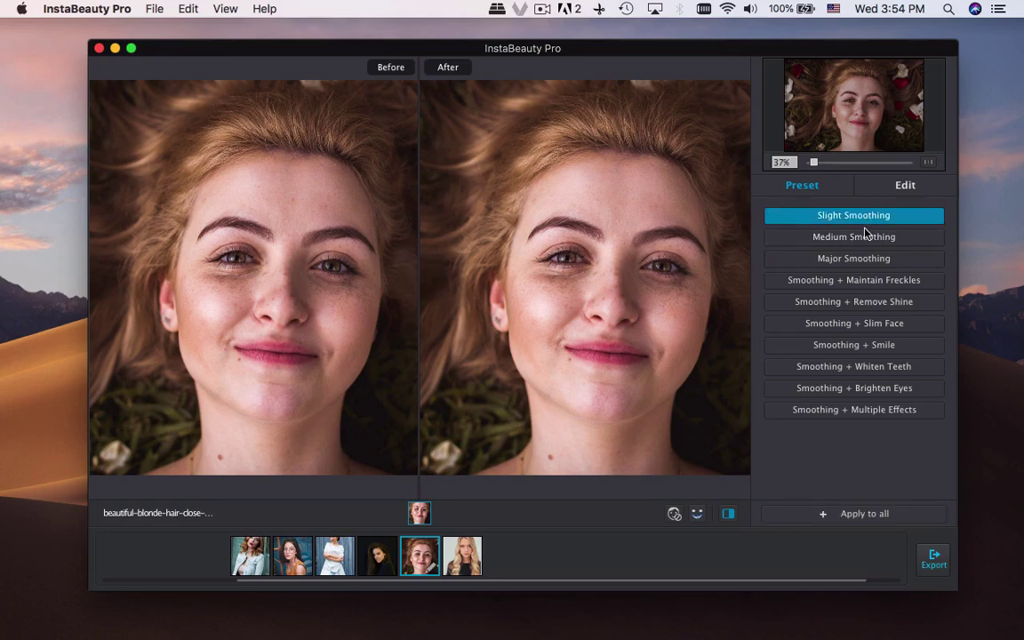
click(863, 241)
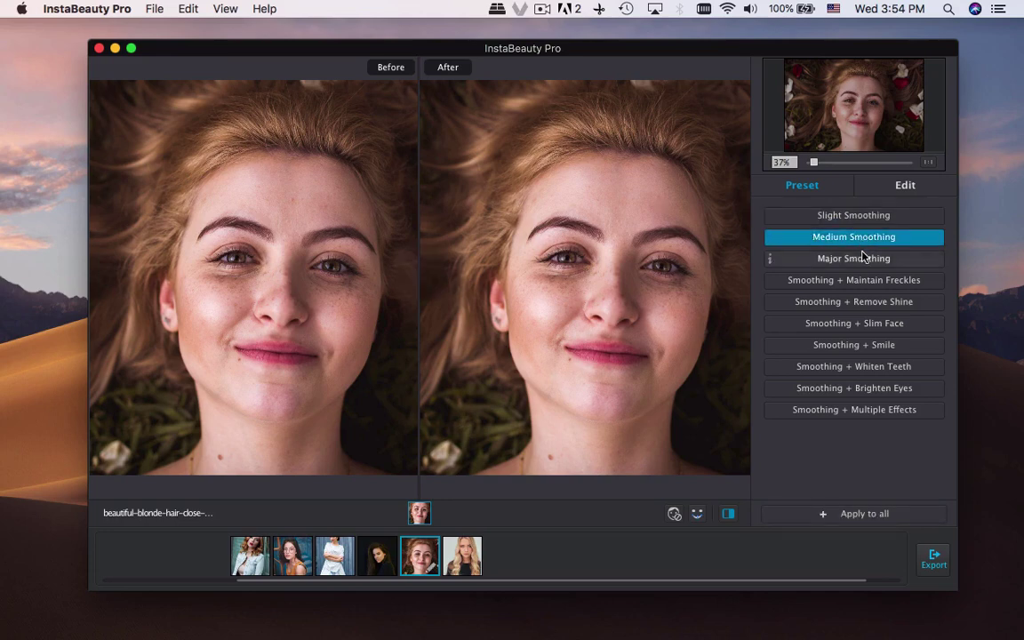
click(862, 258)
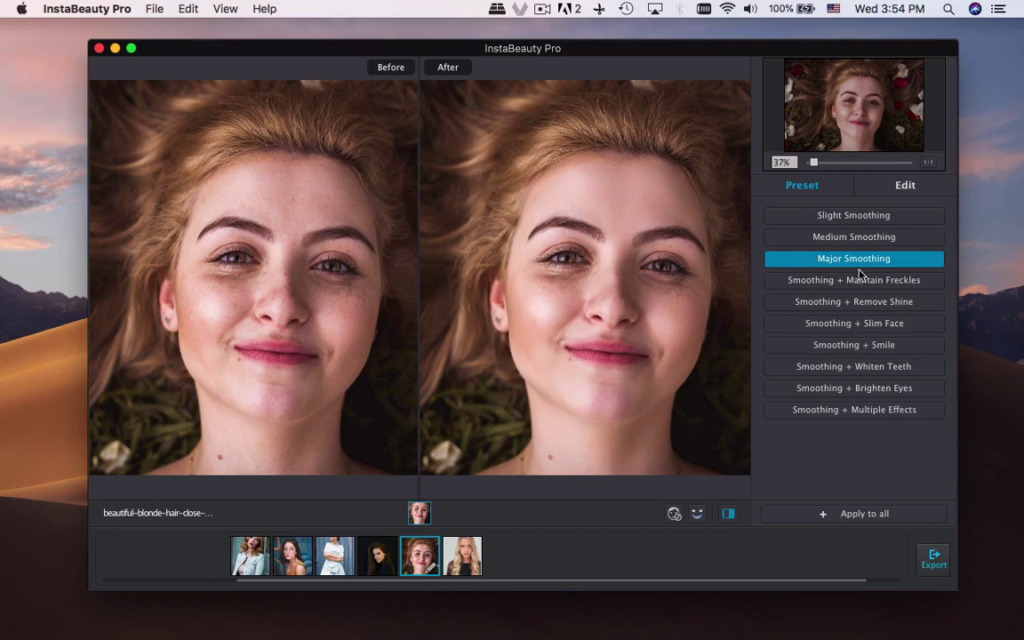
click(861, 279)
click(860, 303)
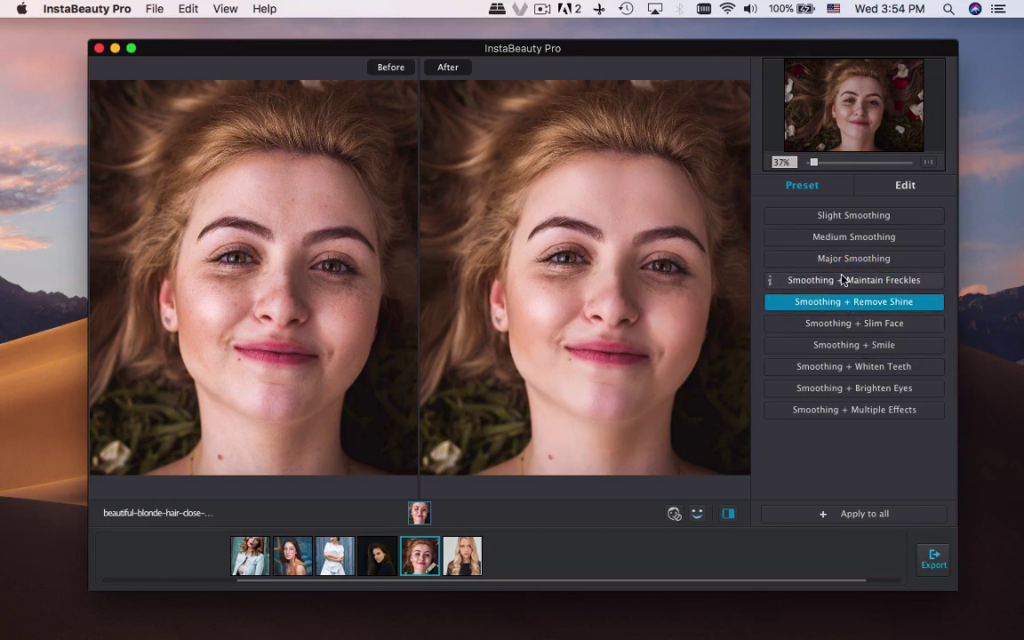
In the Edit tab, review the detected skin area with the eraser and accept it unchanged
click(885, 192)
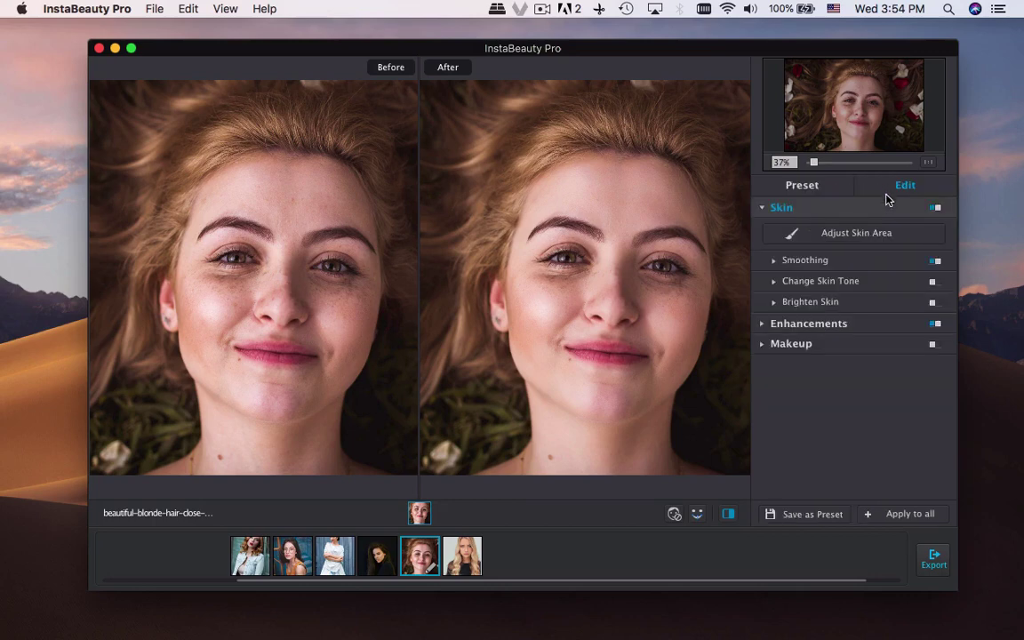
click(813, 232)
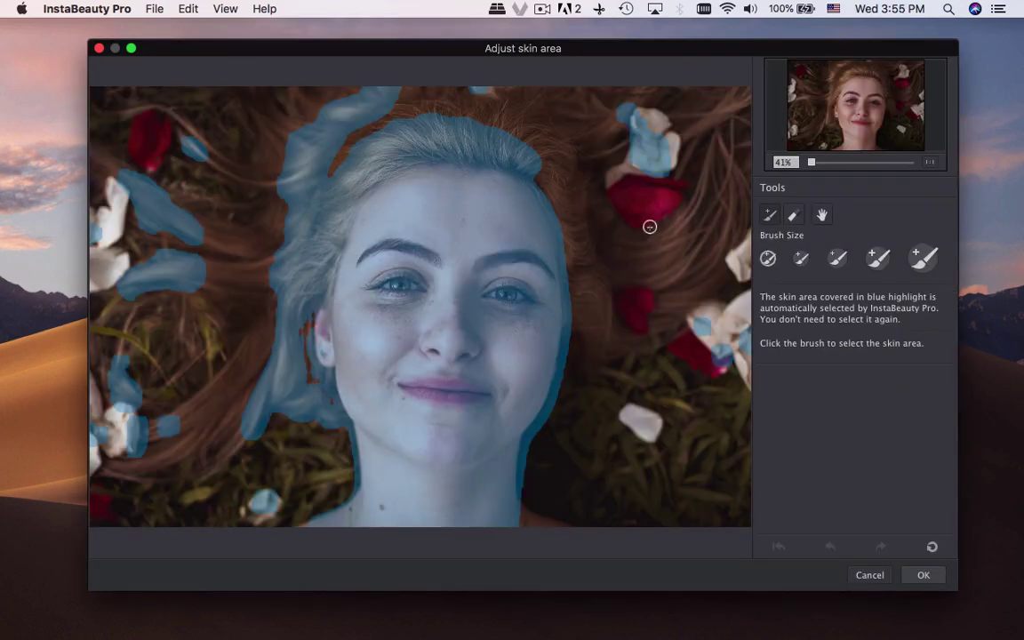
click(803, 217)
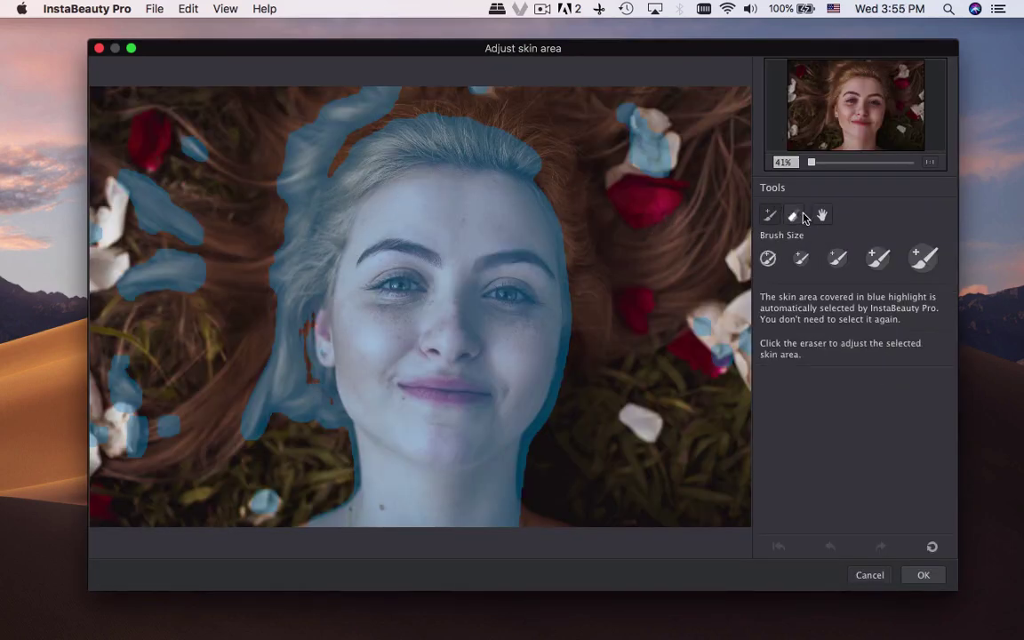
click(922, 575)
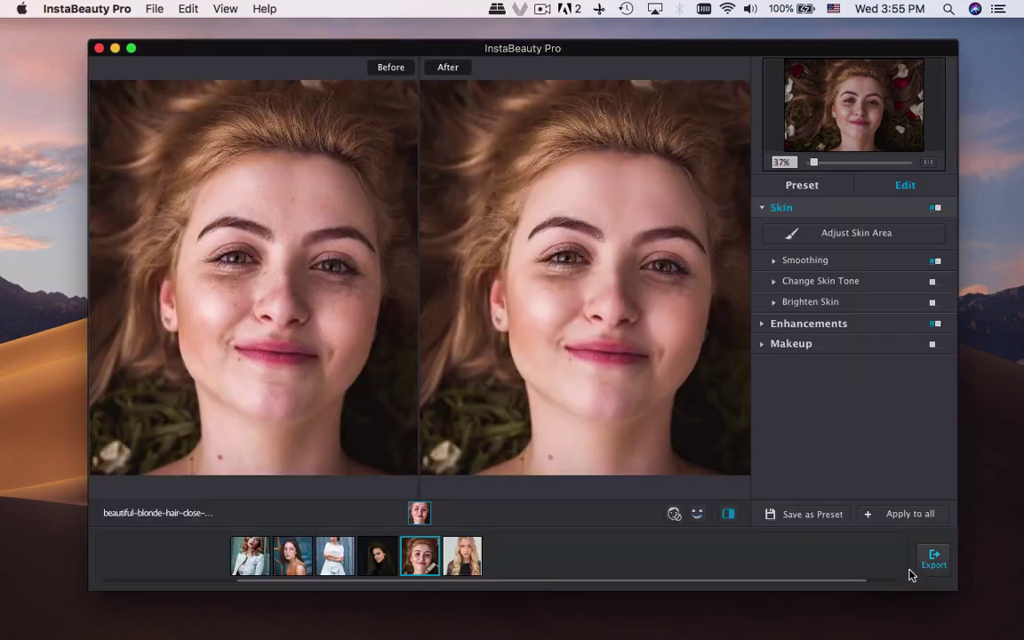
Set skin smoothing to Medium and warm the skin tone to a peachy colour
click(841, 264)
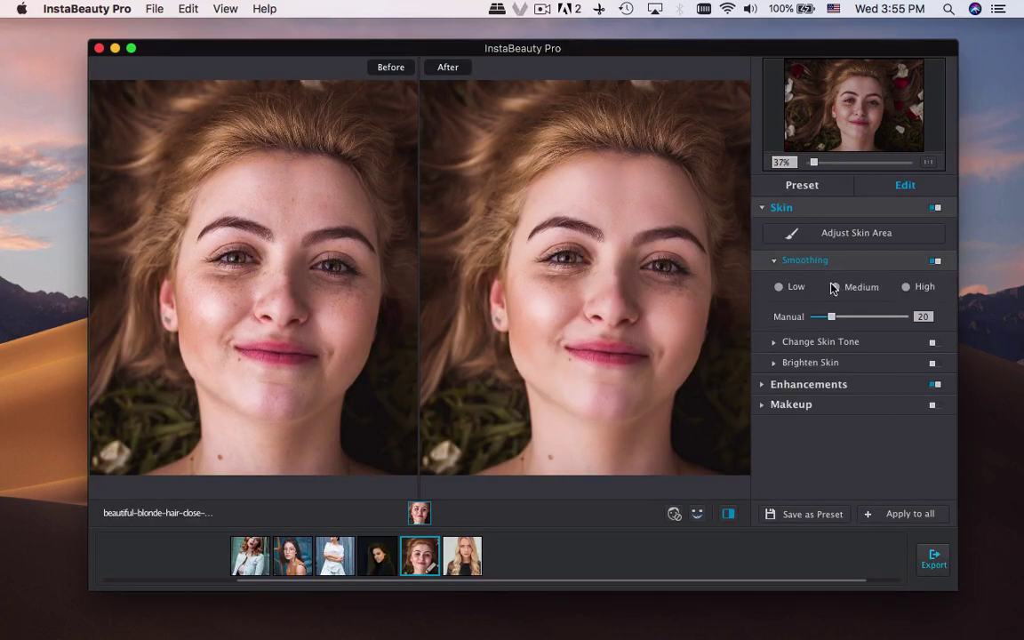
click(789, 287)
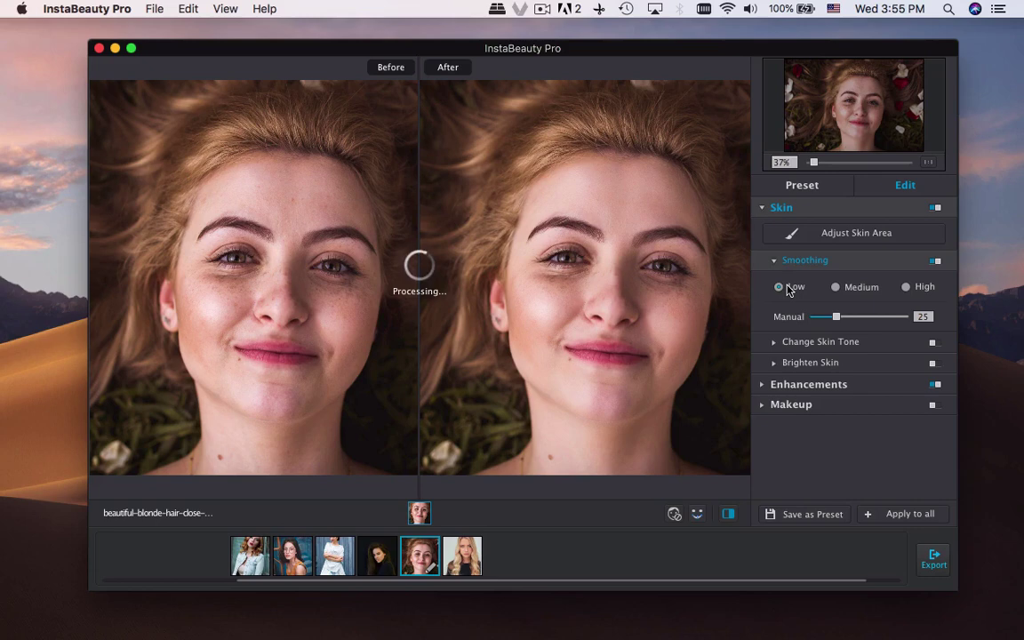
click(836, 287)
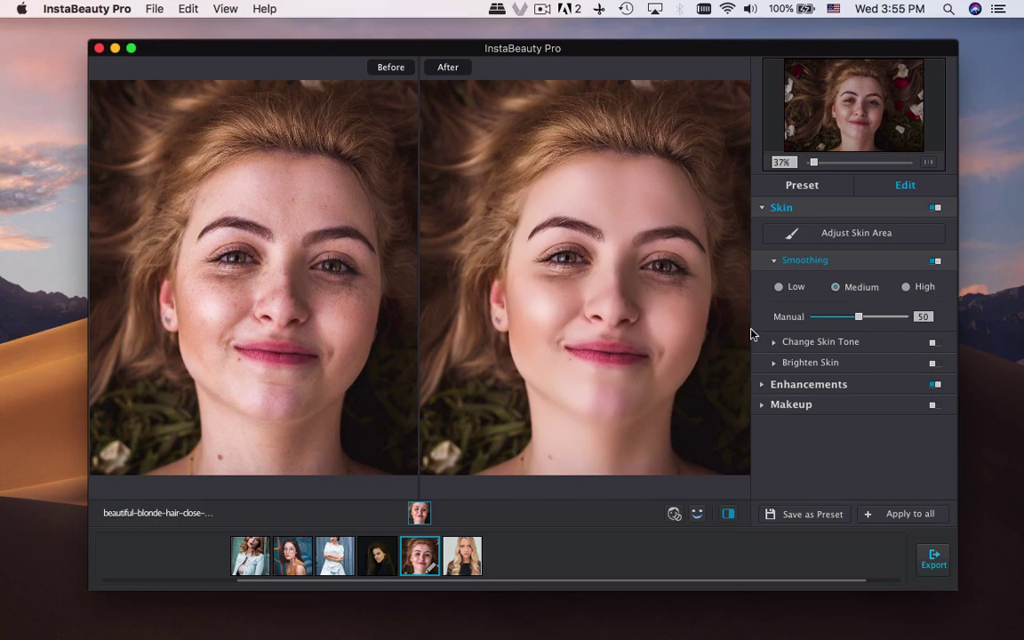
click(775, 343)
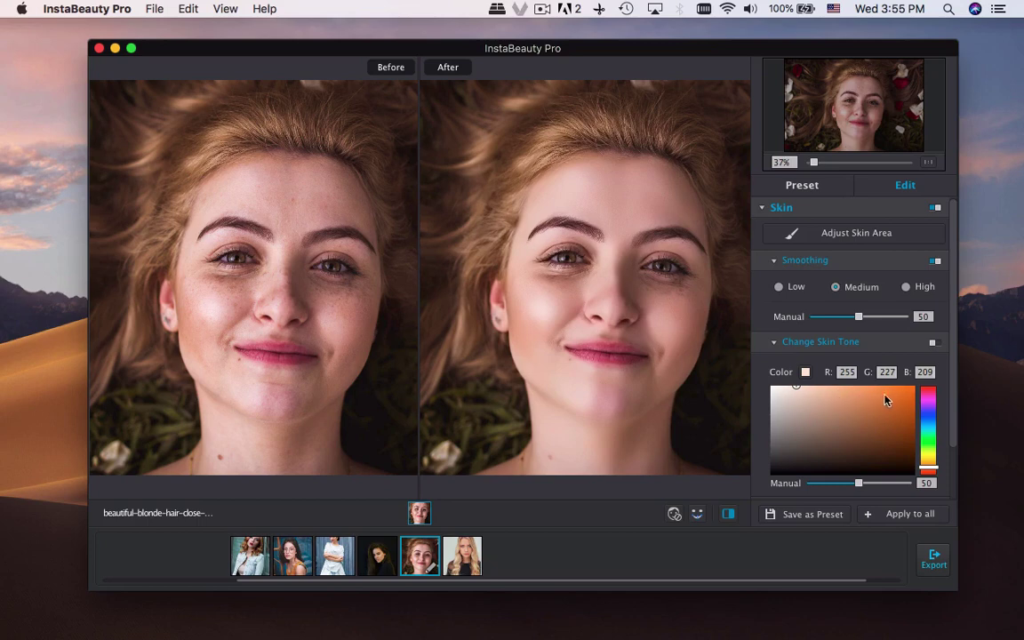
click(834, 390)
click(833, 389)
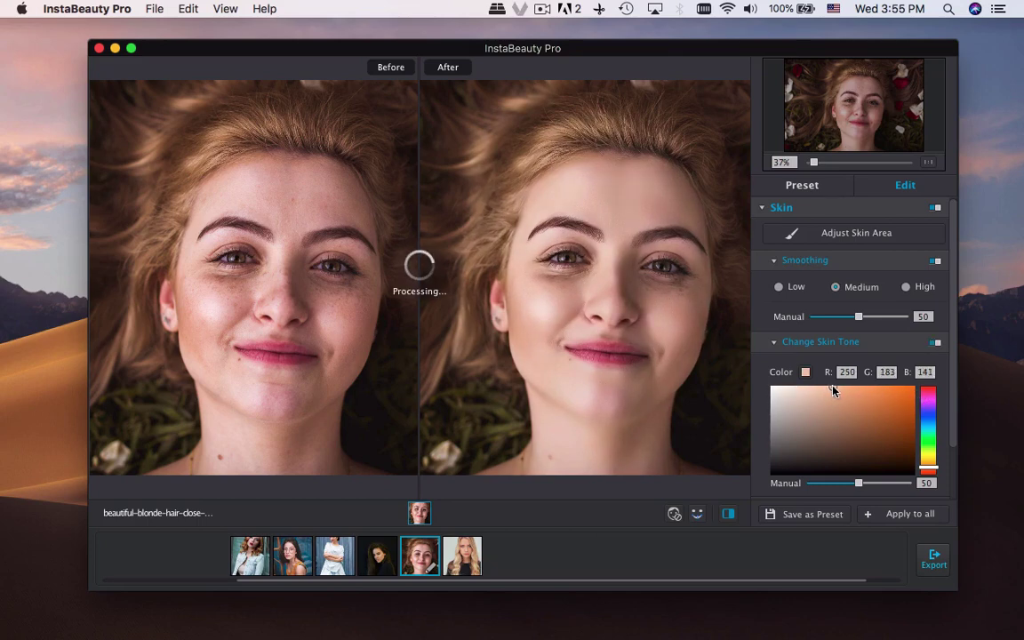
Turn on Brighten Skin at Low strength (25)
click(773, 261)
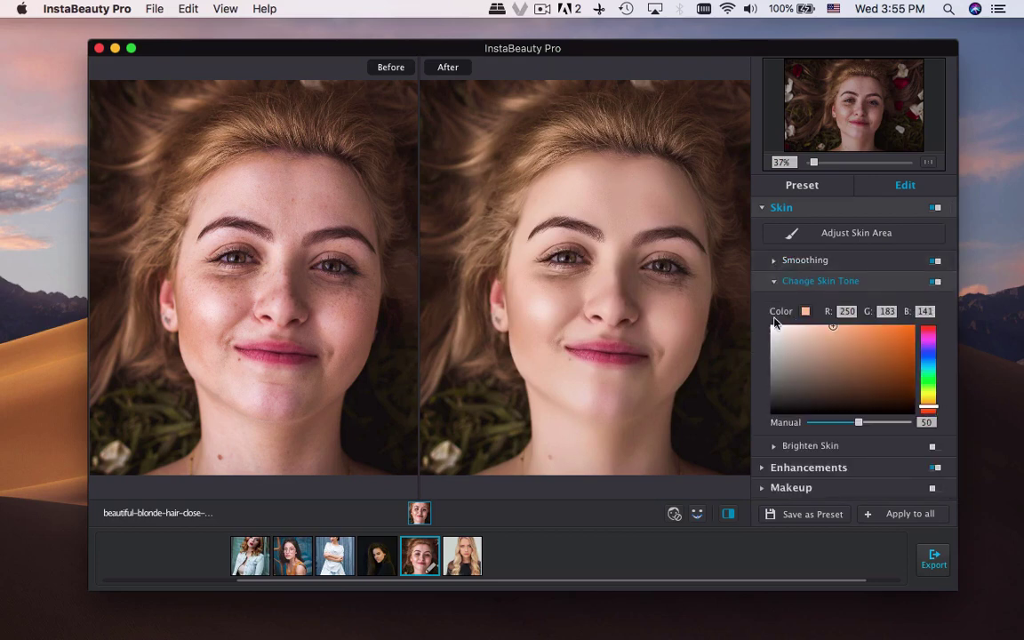
click(774, 281)
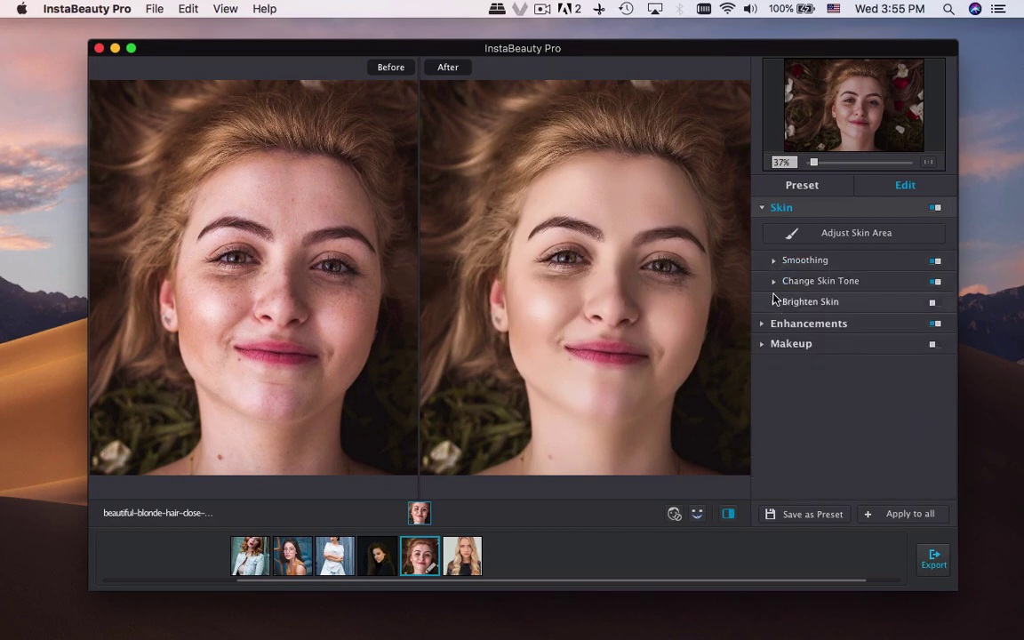
click(774, 302)
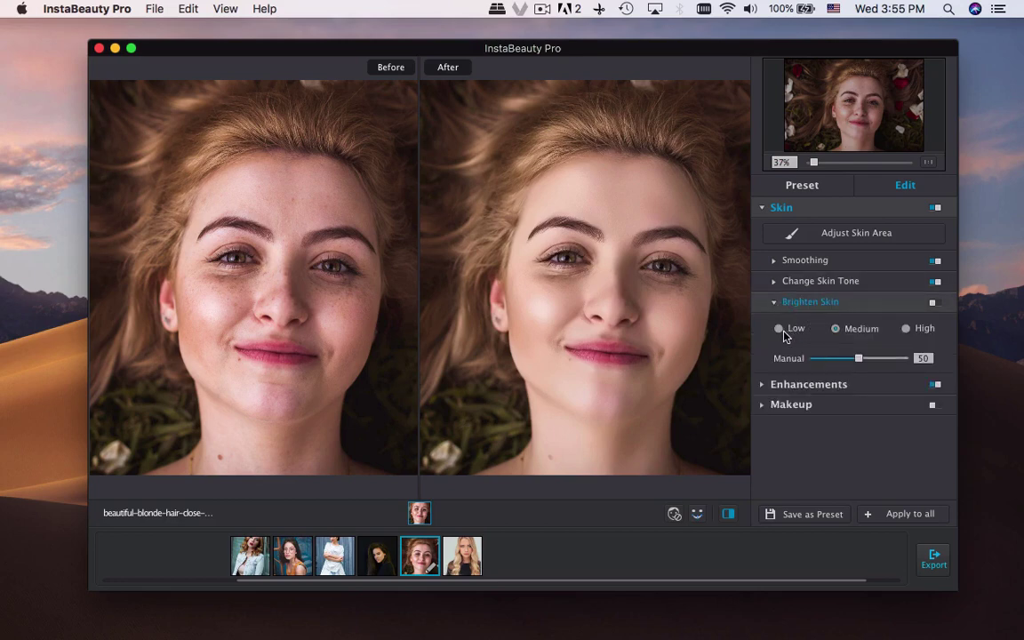
click(779, 329)
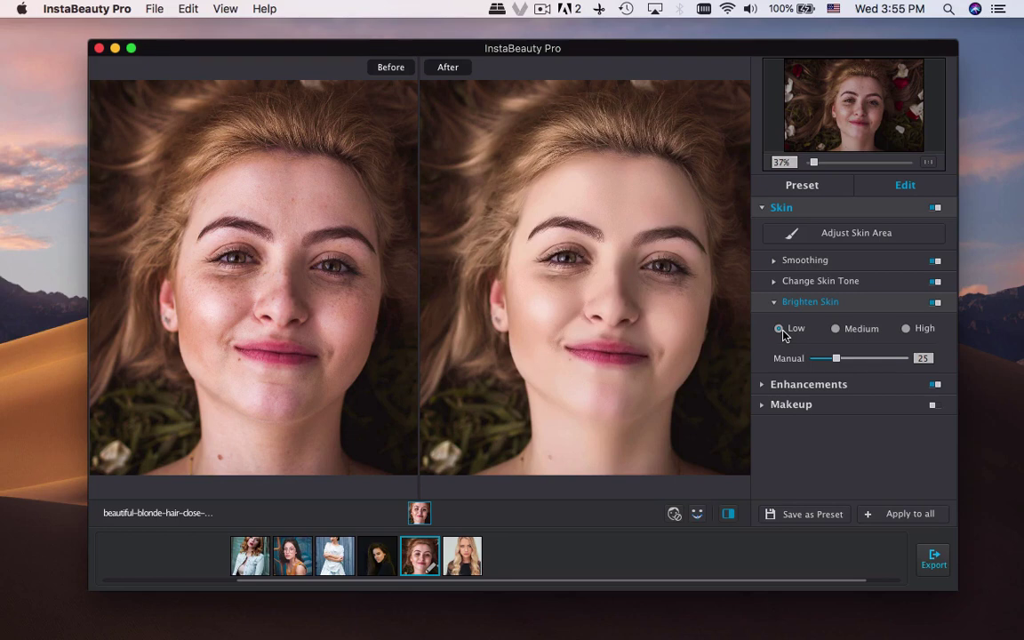
click(774, 302)
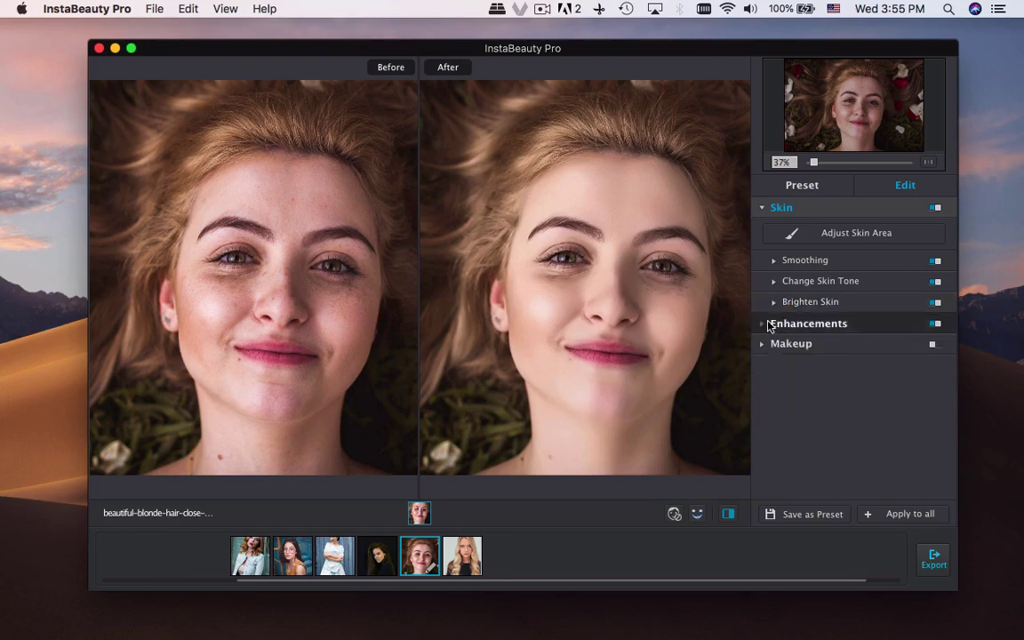
Turn on Remove Eye Circles and set Brighten Eyes to High strength (75)
click(770, 324)
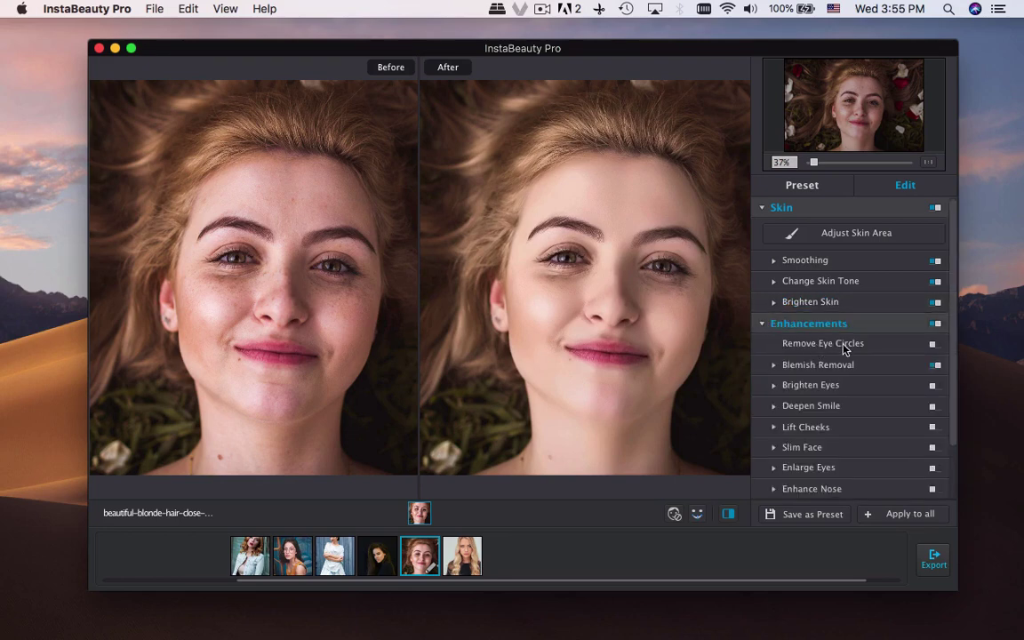
click(933, 345)
click(791, 384)
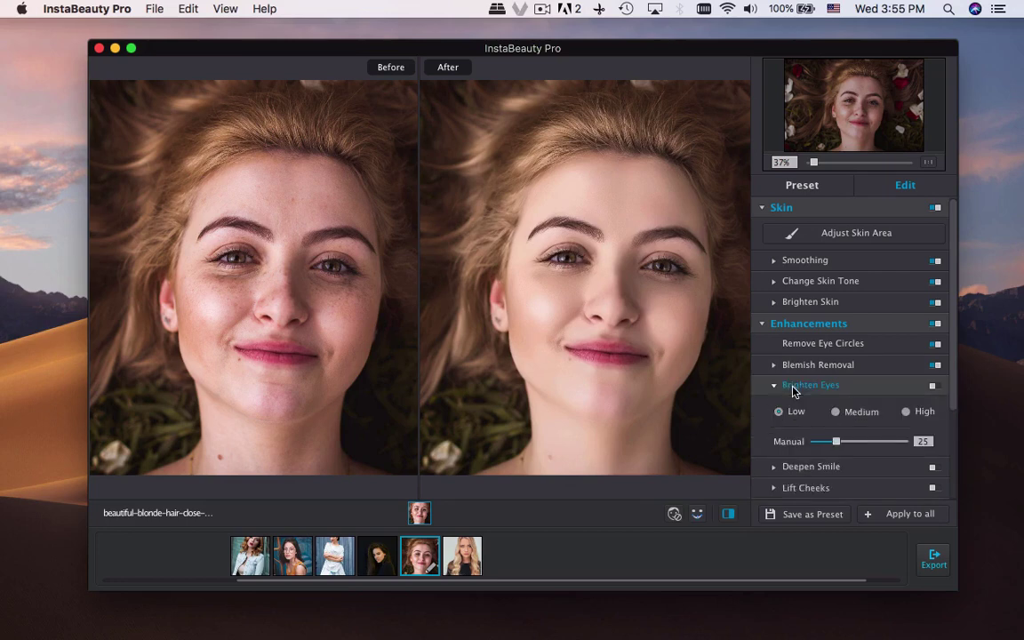
click(836, 412)
click(905, 413)
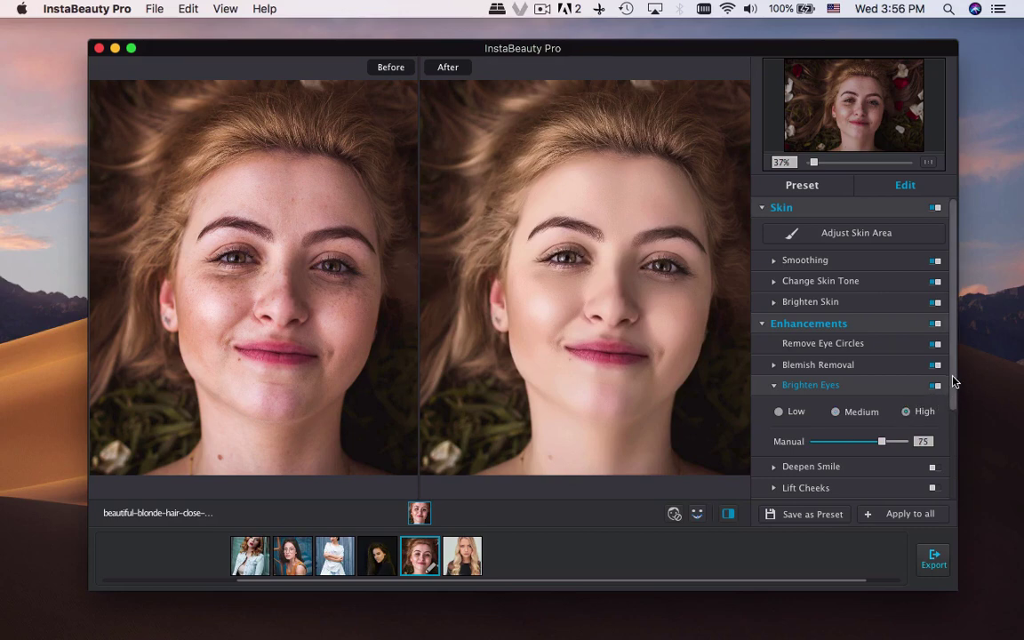
scroll(951, 391, down, 2)
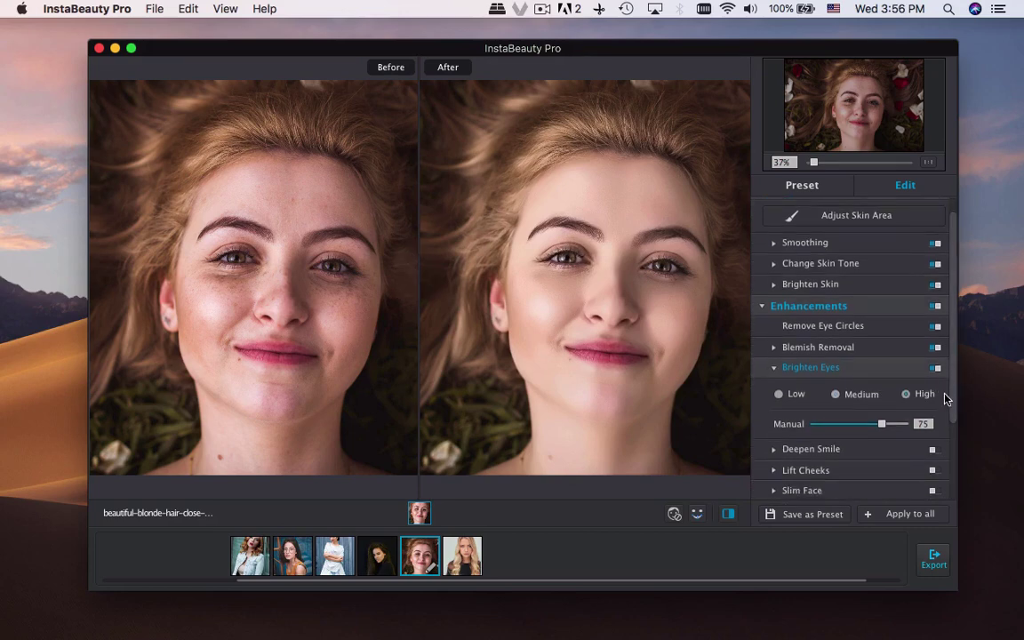
scroll(944, 400, up, 1)
scroll(944, 402, down, 5)
scroll(942, 401, down, 2)
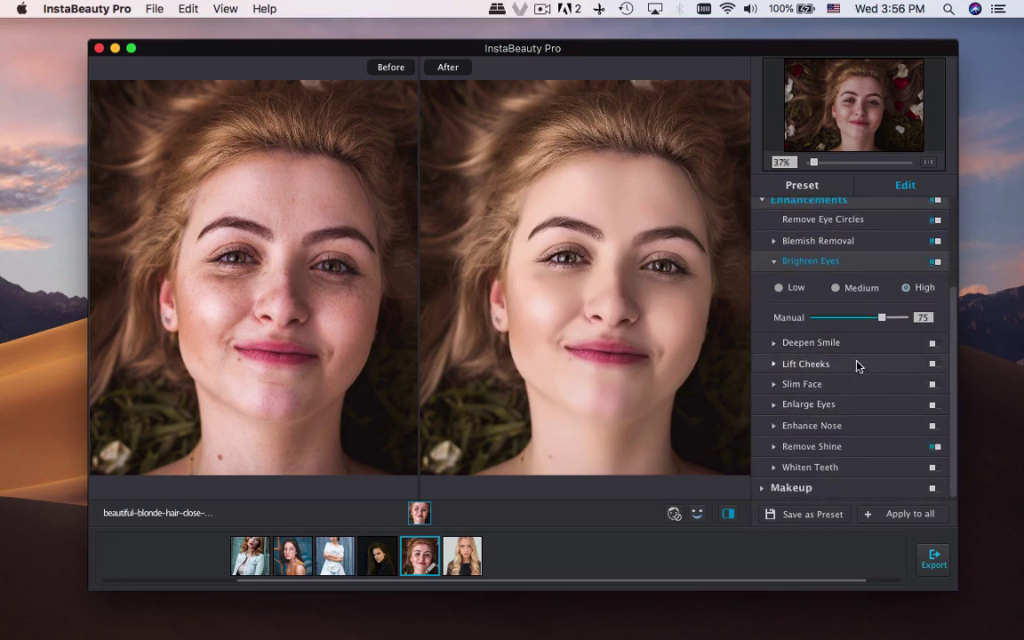
Lift the cheeks and slim the face, each at Medium strength (50)
click(773, 343)
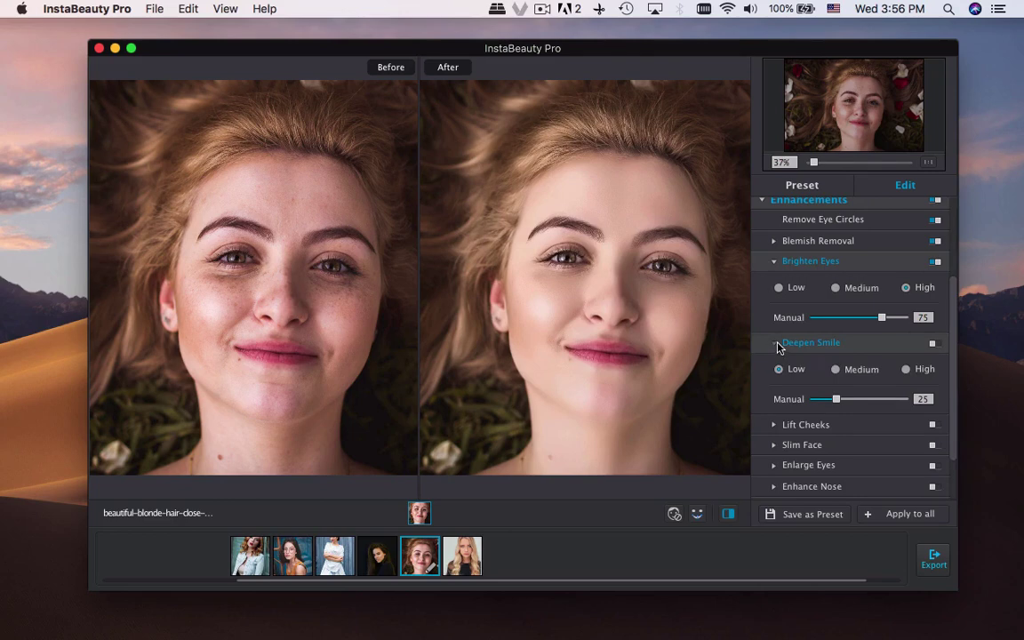
click(773, 343)
click(786, 366)
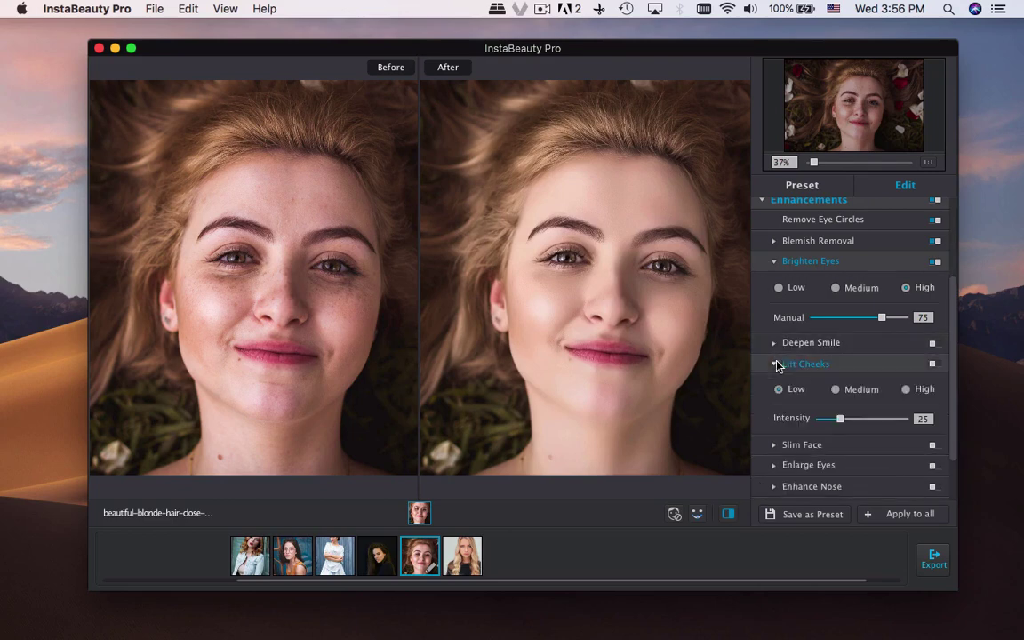
click(836, 389)
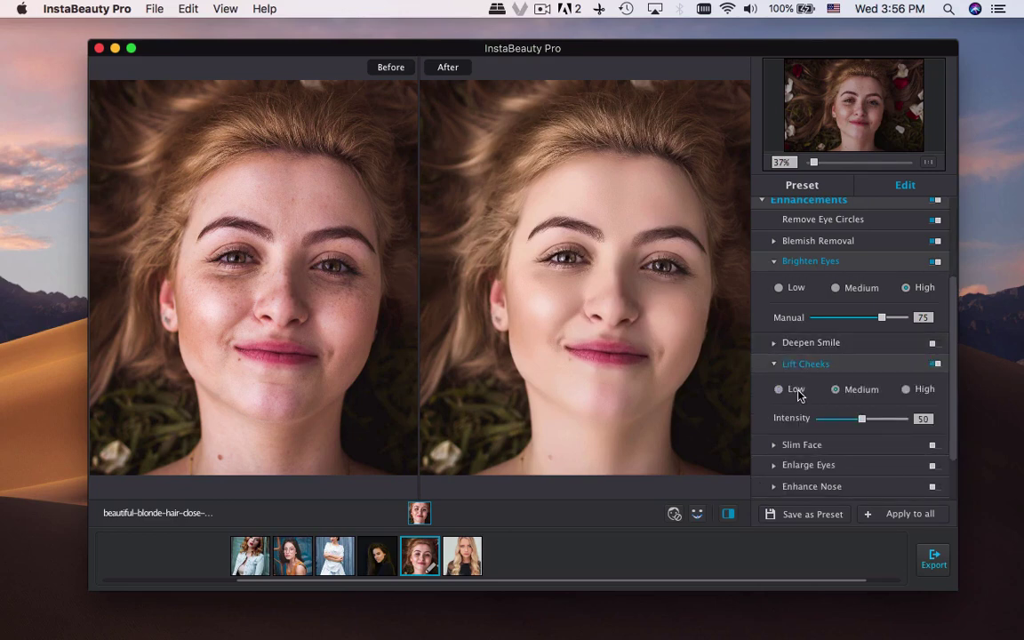
click(773, 364)
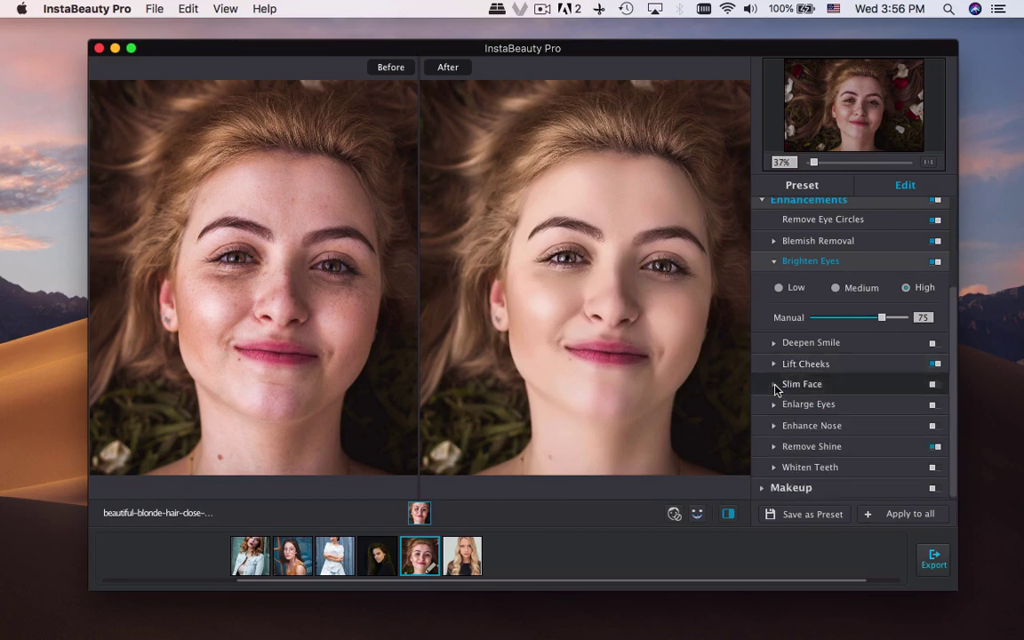
click(774, 385)
click(837, 412)
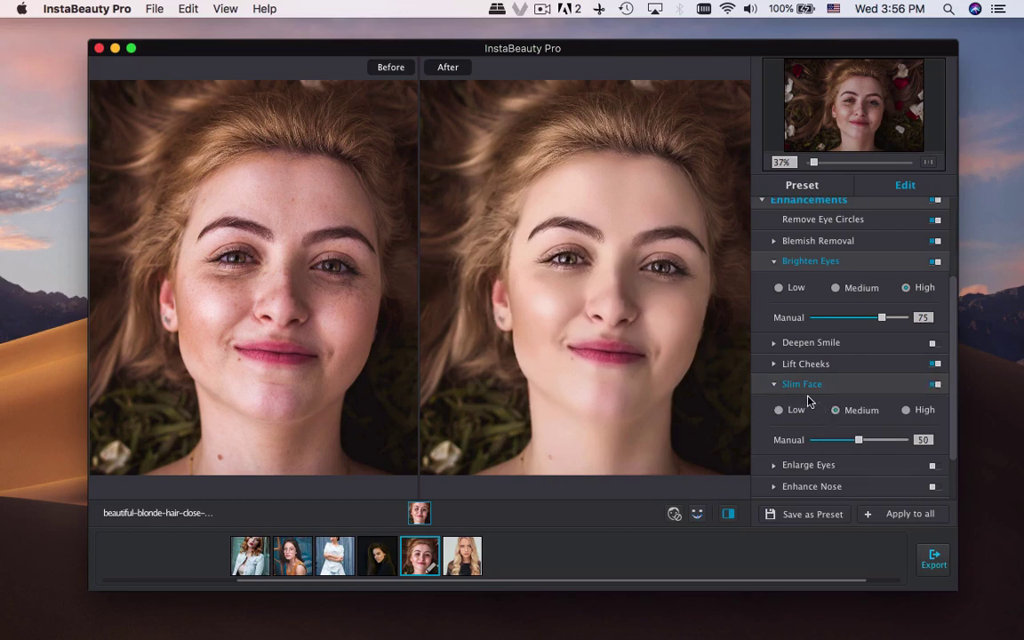
click(775, 385)
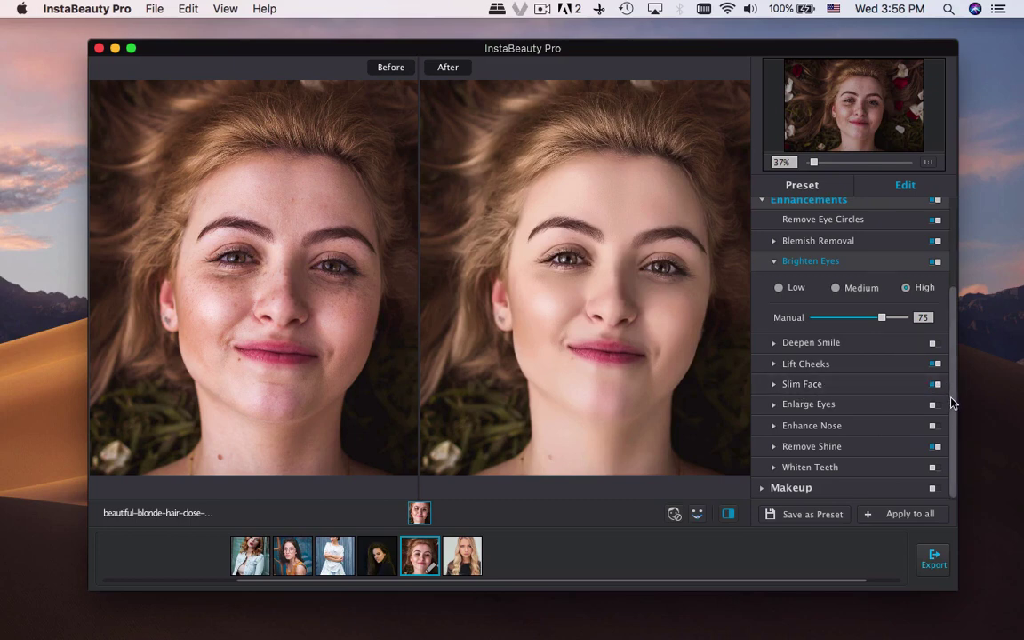
Set Remove Shine to Medium strength (50) and fold away the open Enhancement rows
click(859, 427)
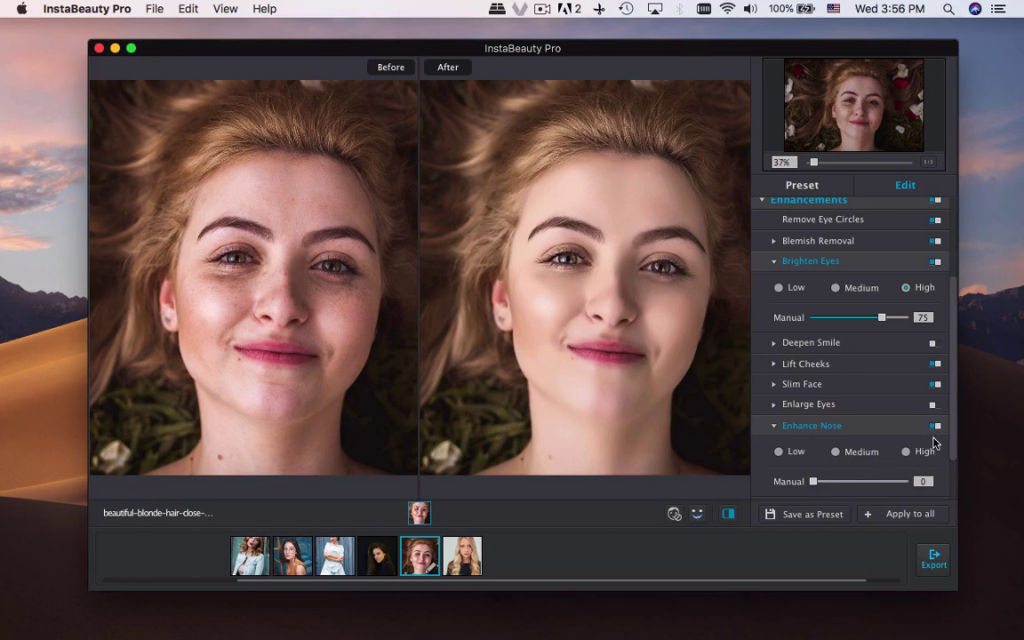
drag(954, 447, 949, 487)
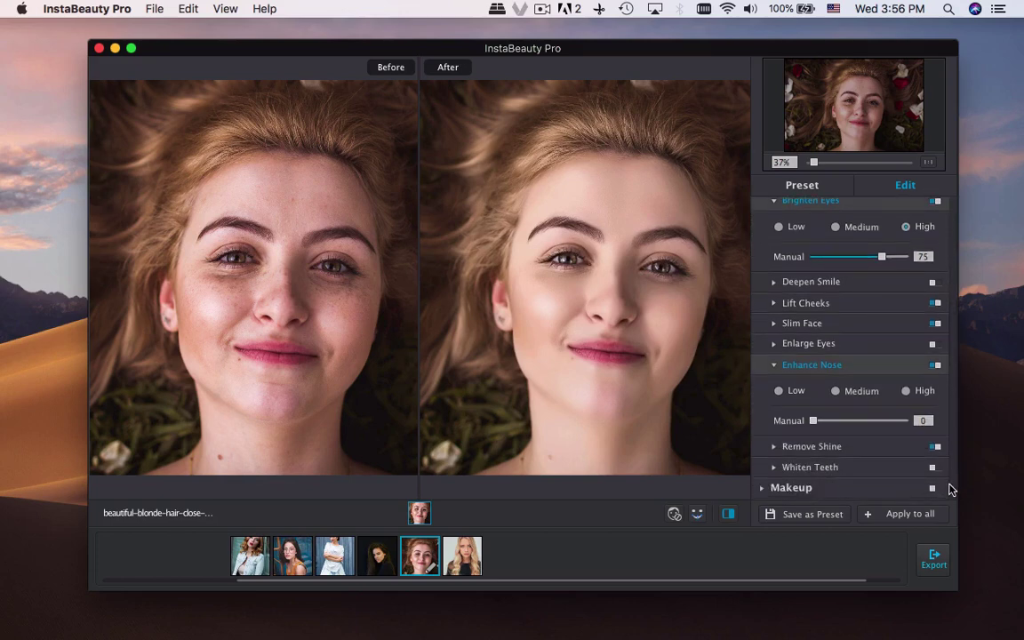
click(866, 453)
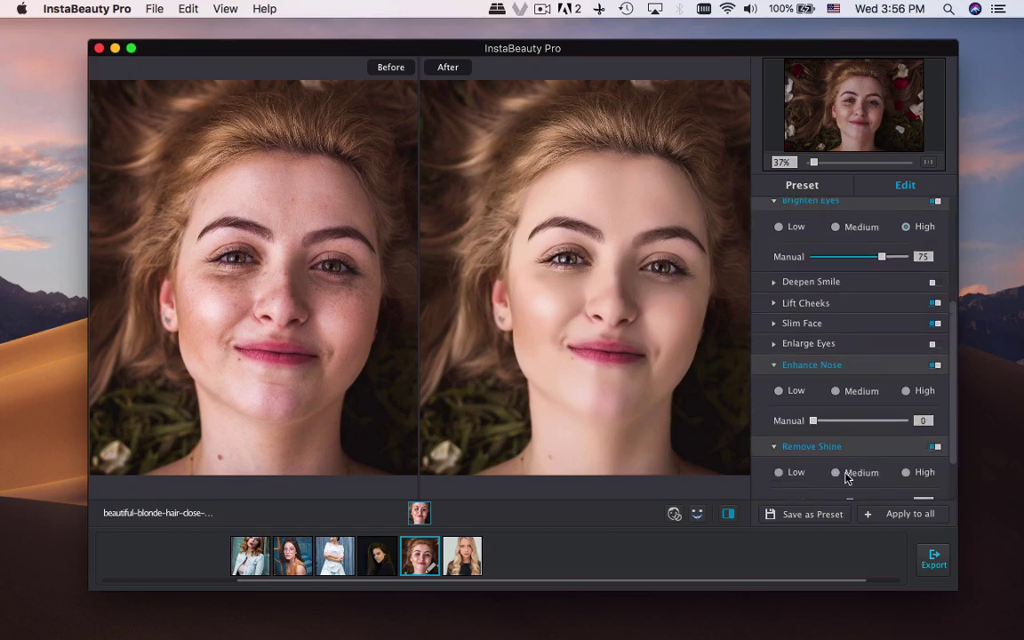
click(836, 474)
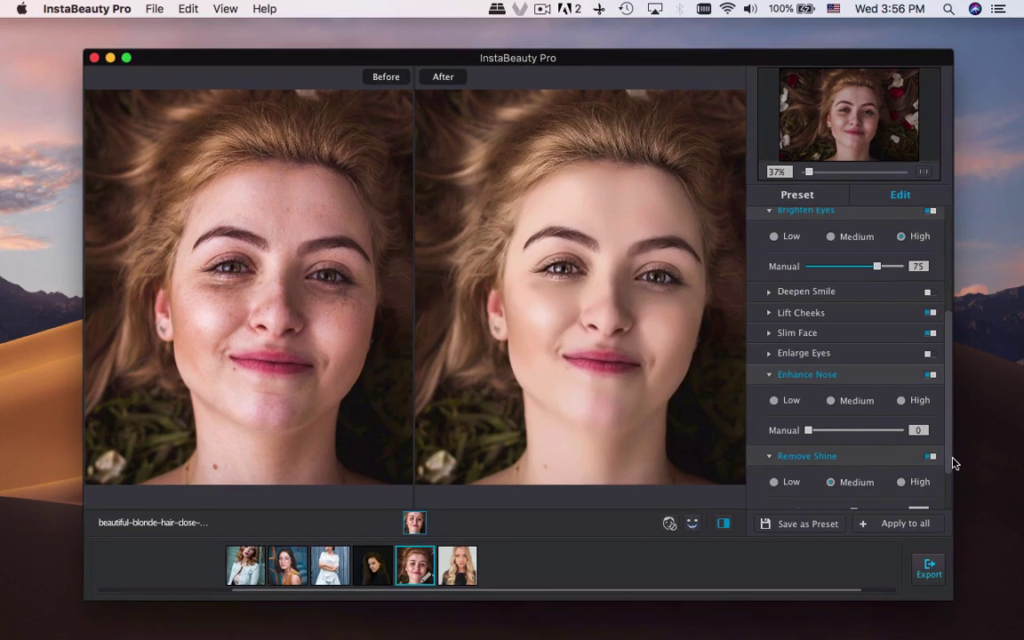
scroll(948, 453, down, 4)
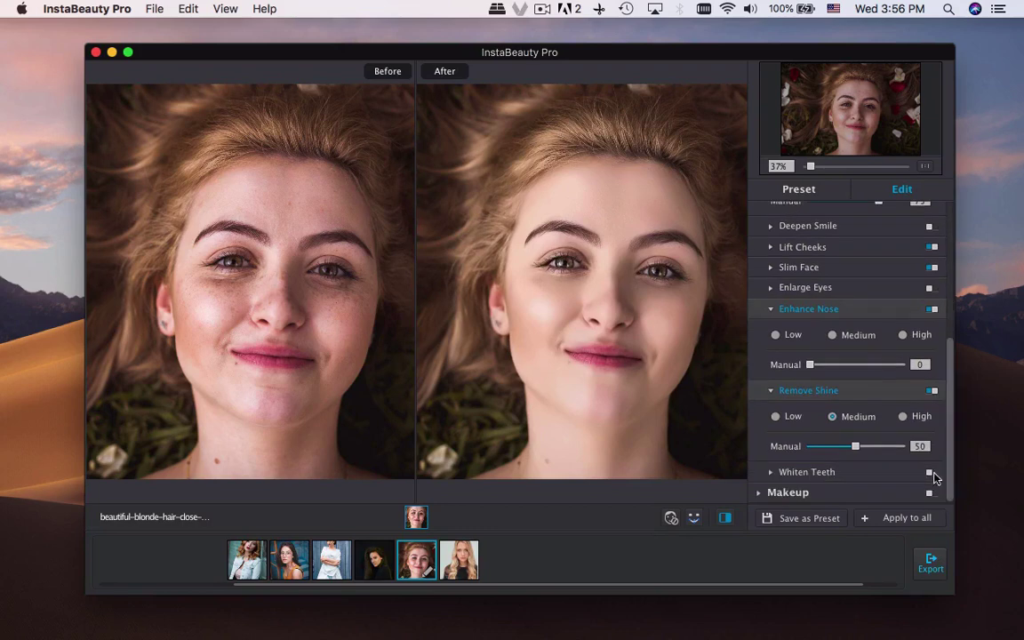
click(773, 309)
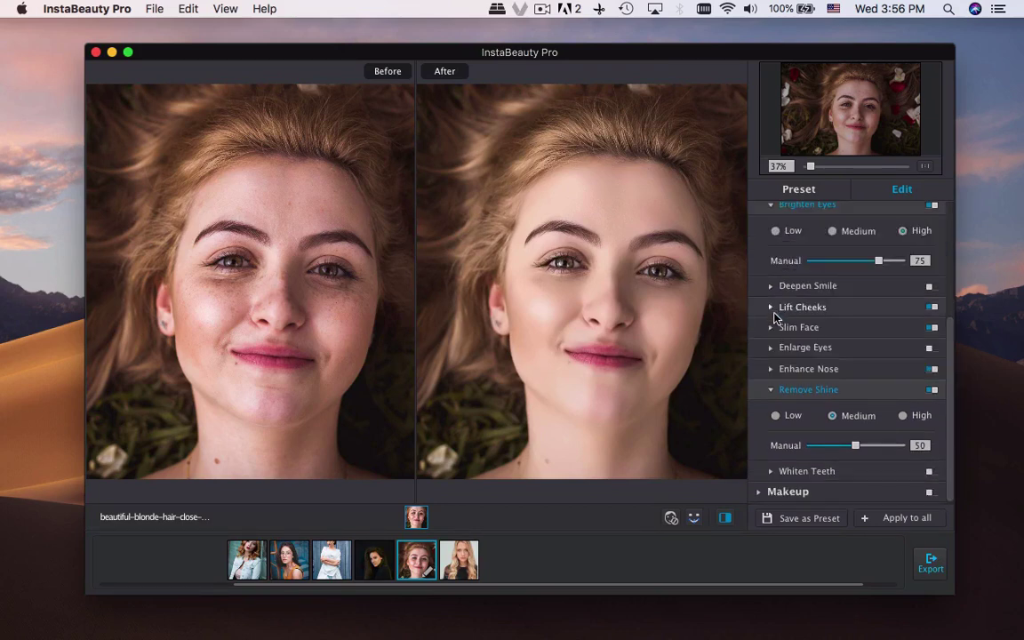
click(772, 393)
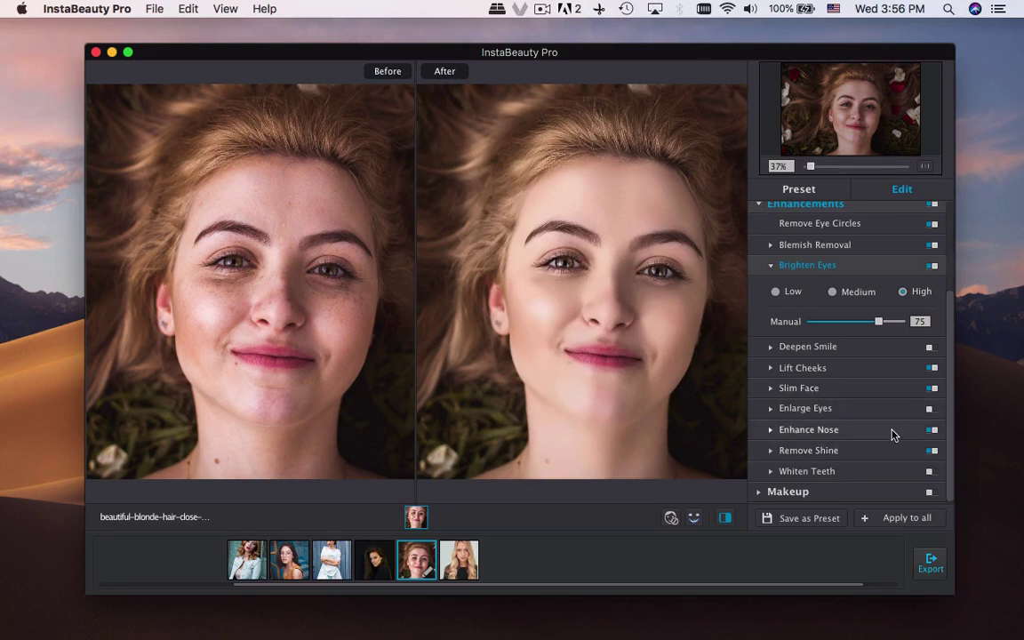
click(771, 264)
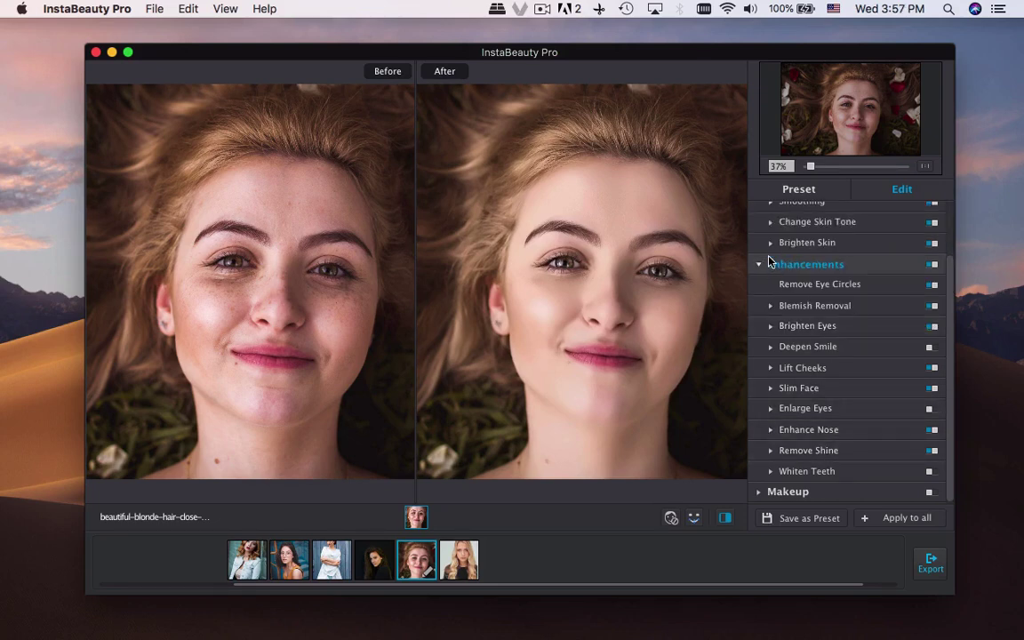
Apply red Lipstick (R245 G69 B69) to her lips from the Makeup section
click(761, 265)
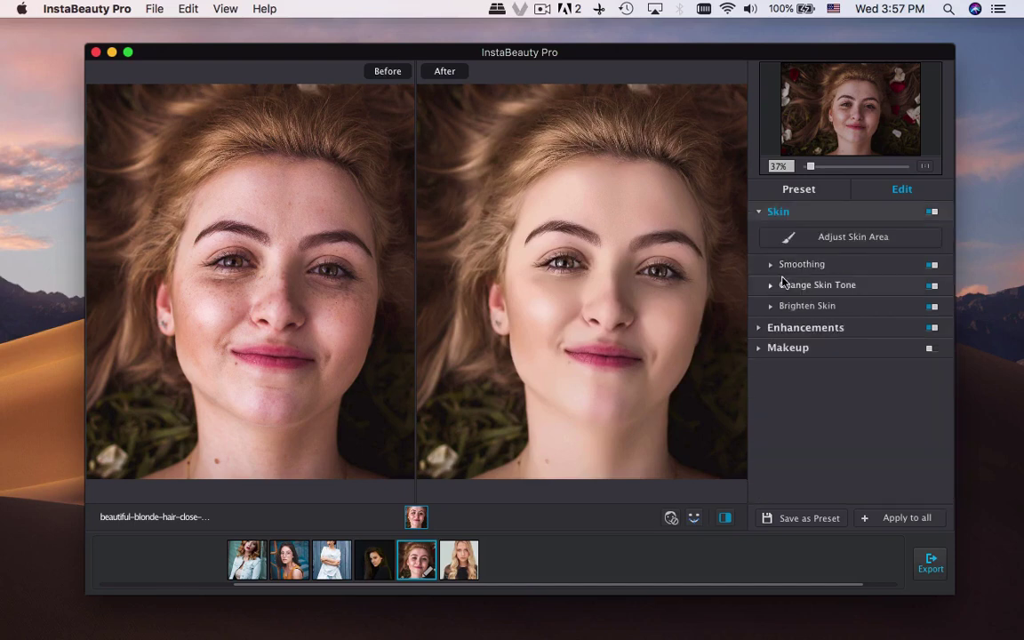
click(761, 352)
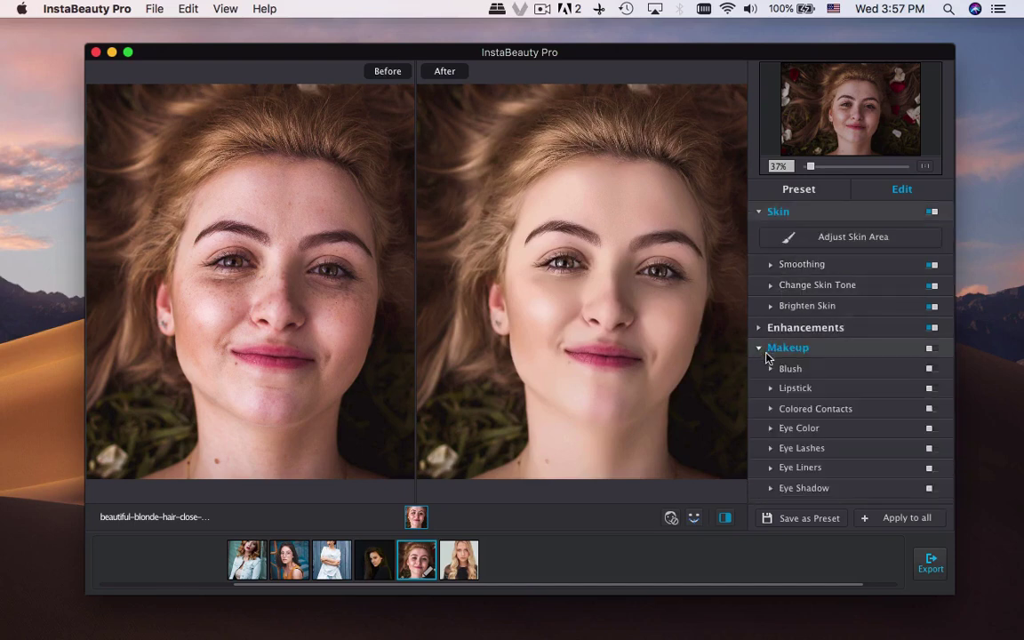
click(813, 388)
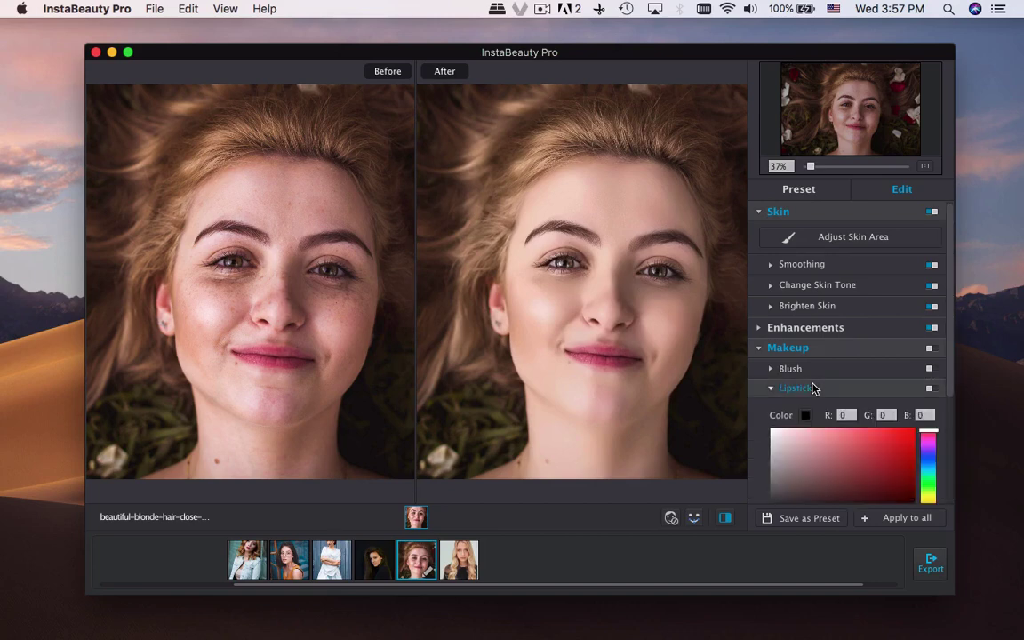
click(872, 435)
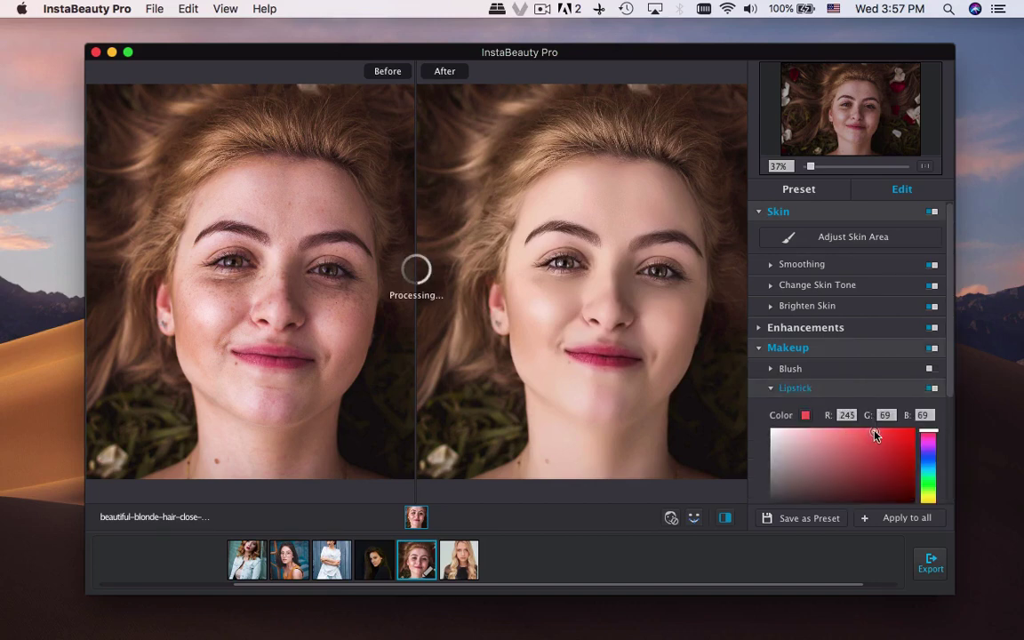
click(772, 390)
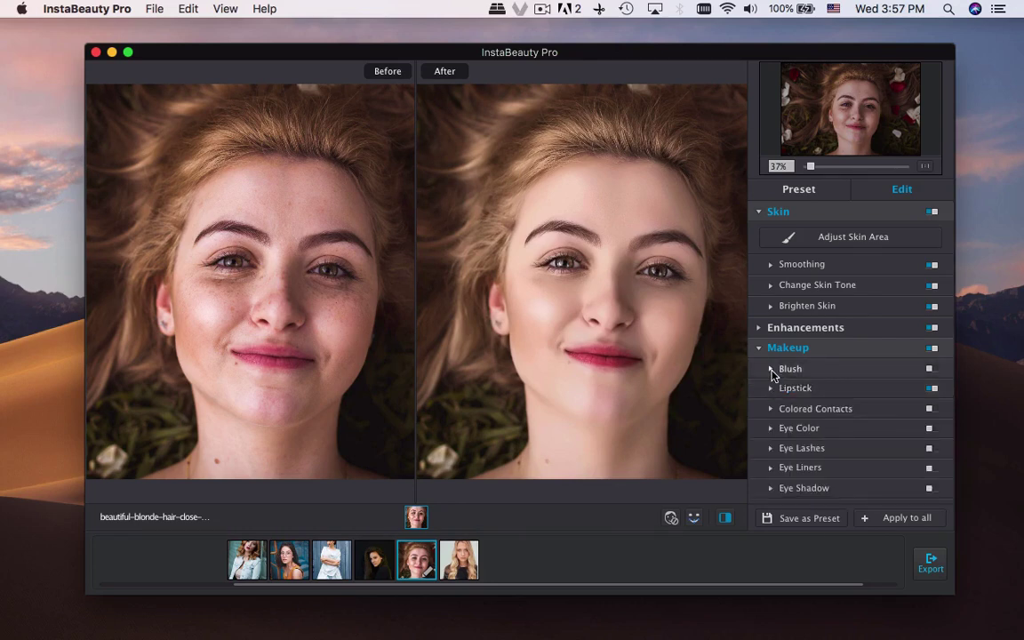
Try several blush presets, then keep the first pink style (R255 G155 B155, intensity 30)
click(786, 375)
click(814, 406)
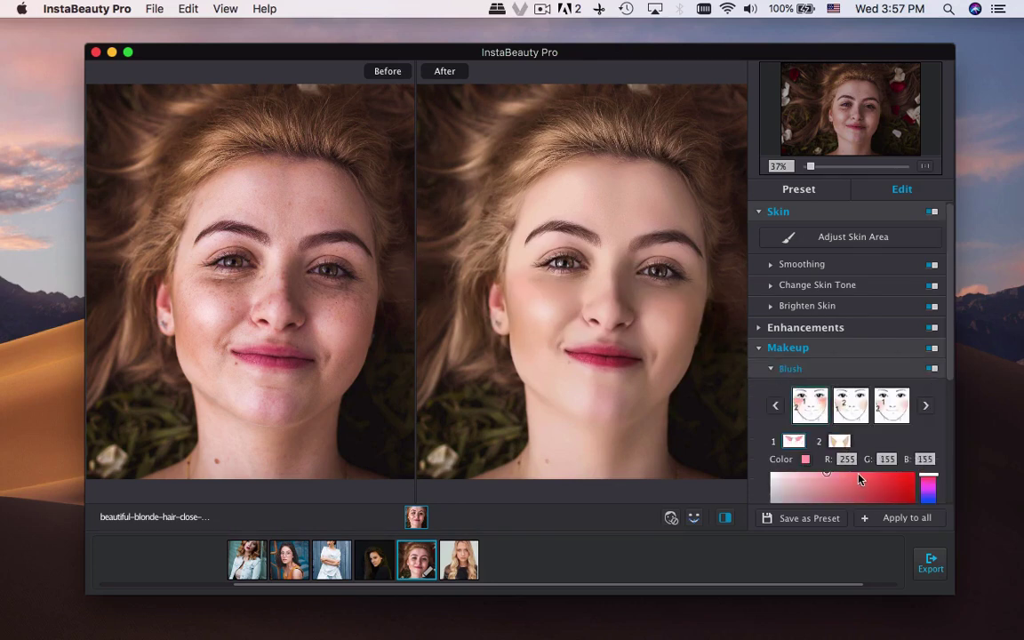
click(854, 412)
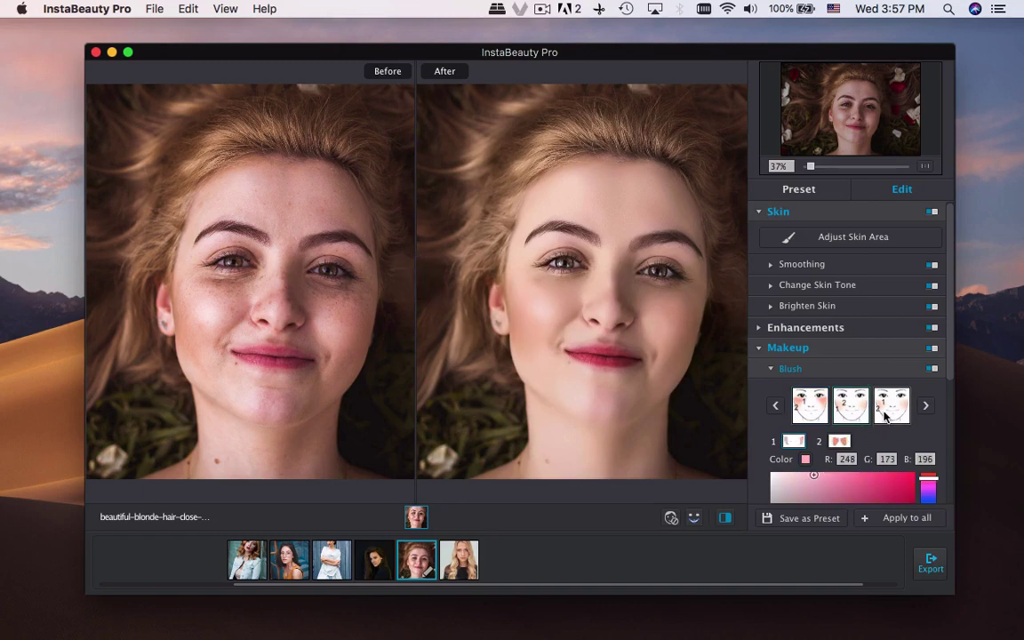
click(924, 407)
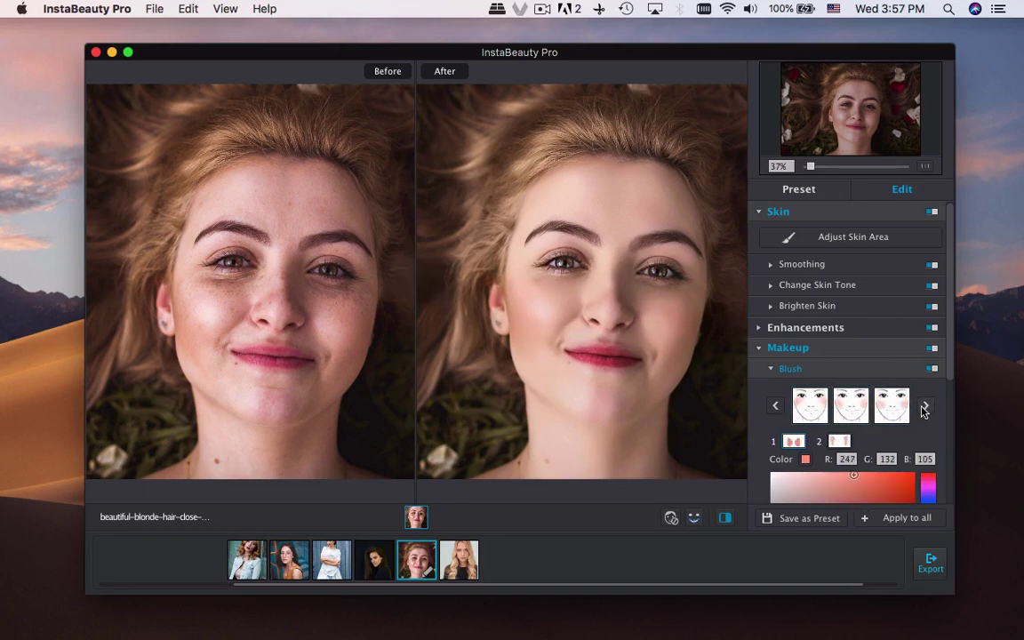
click(816, 410)
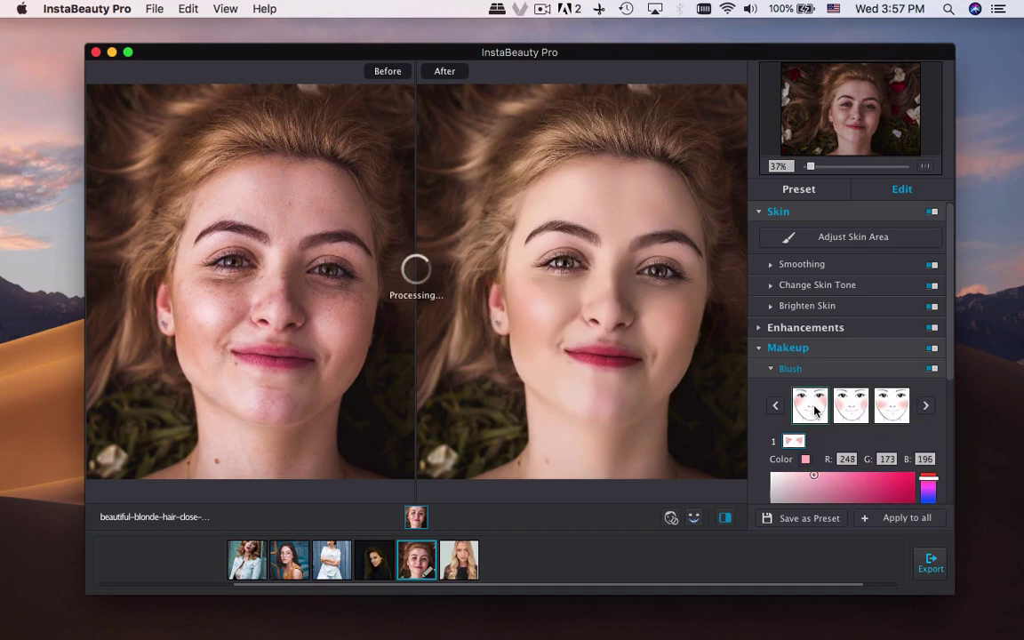
click(776, 407)
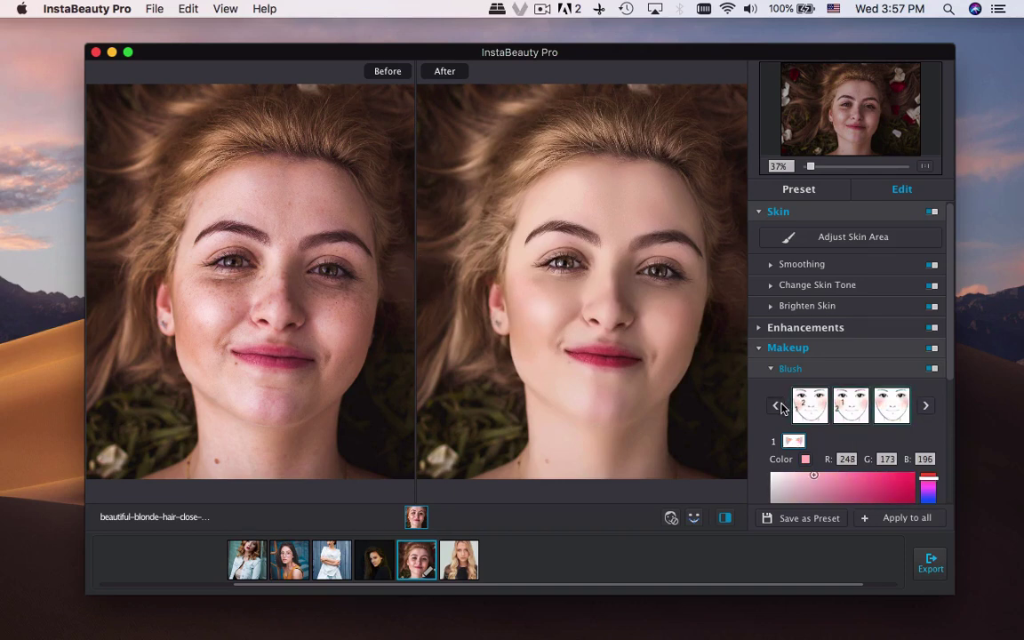
click(804, 412)
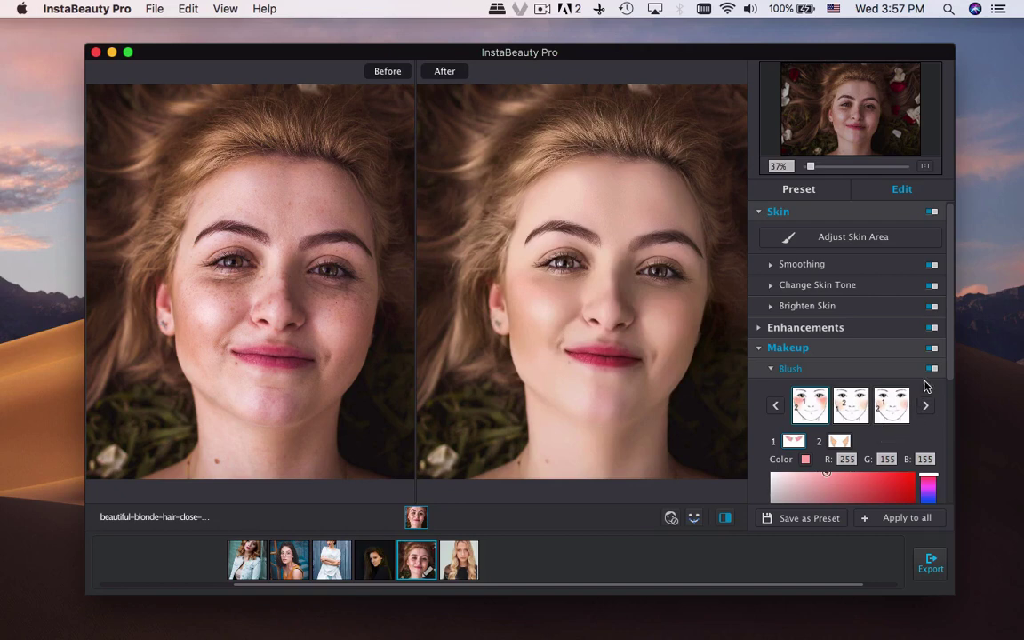
scroll(942, 425, down, 2)
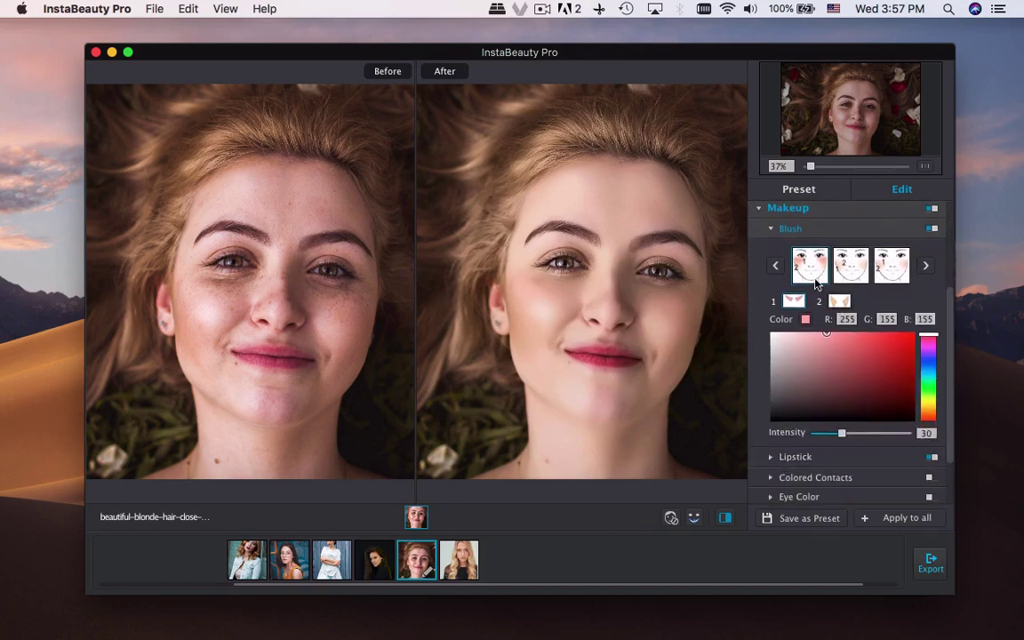
click(777, 228)
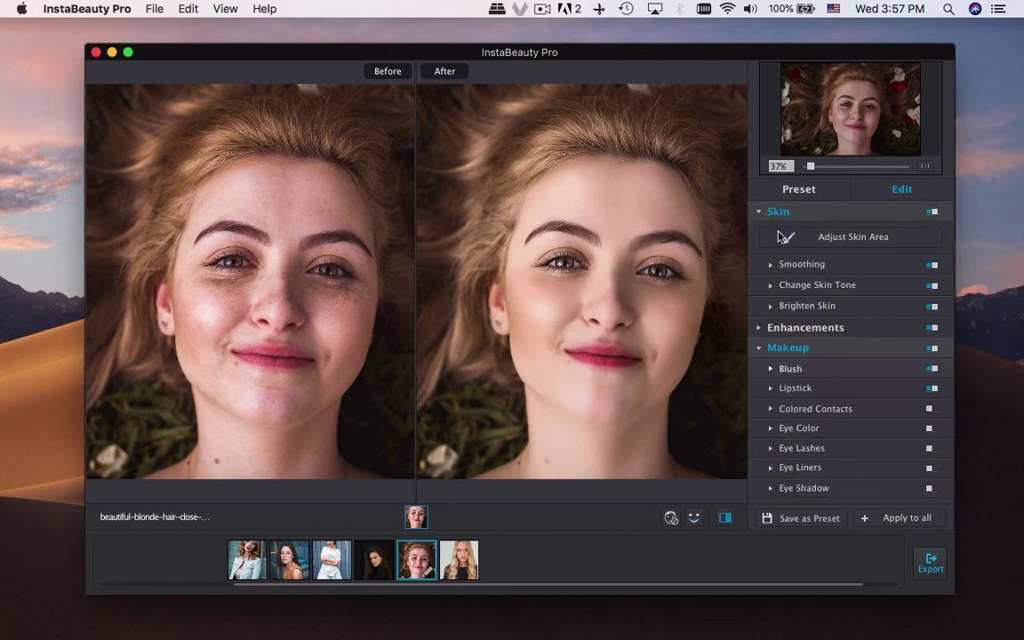
Apply the middle Colored Contacts lens style at intensity 50
click(770, 411)
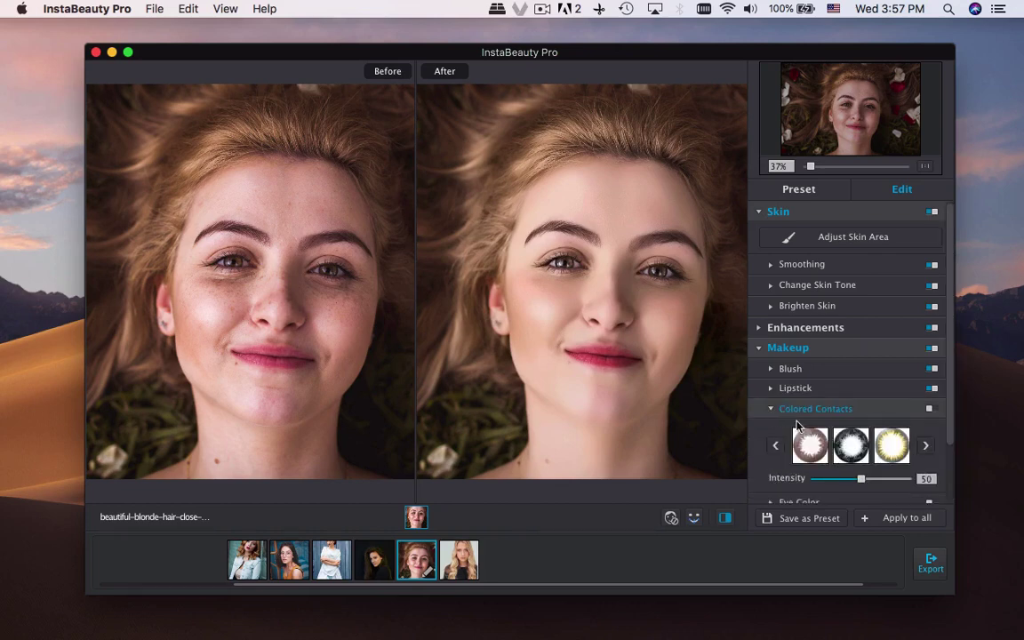
click(849, 446)
click(781, 416)
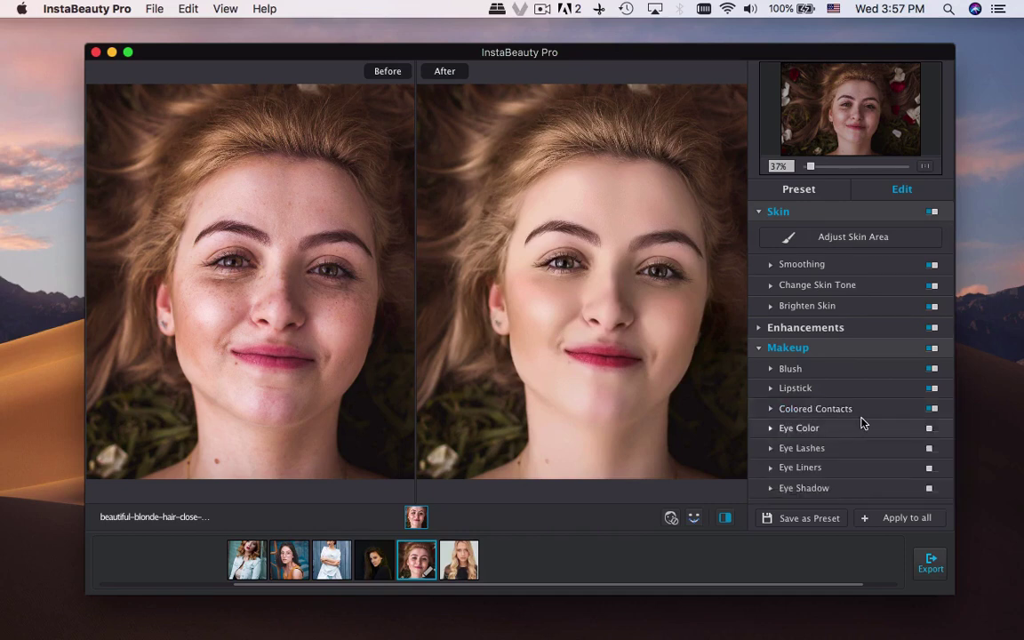
Line her eyes with black eyeliner (R0 G0 B0), choosing between two styles
click(825, 469)
scroll(895, 446, down, 5)
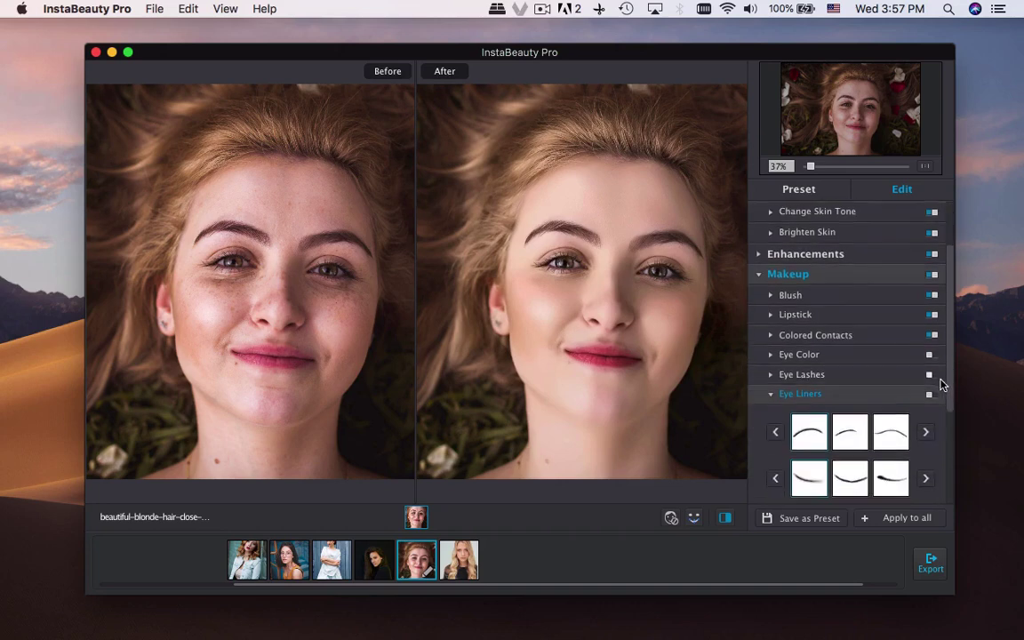
click(892, 400)
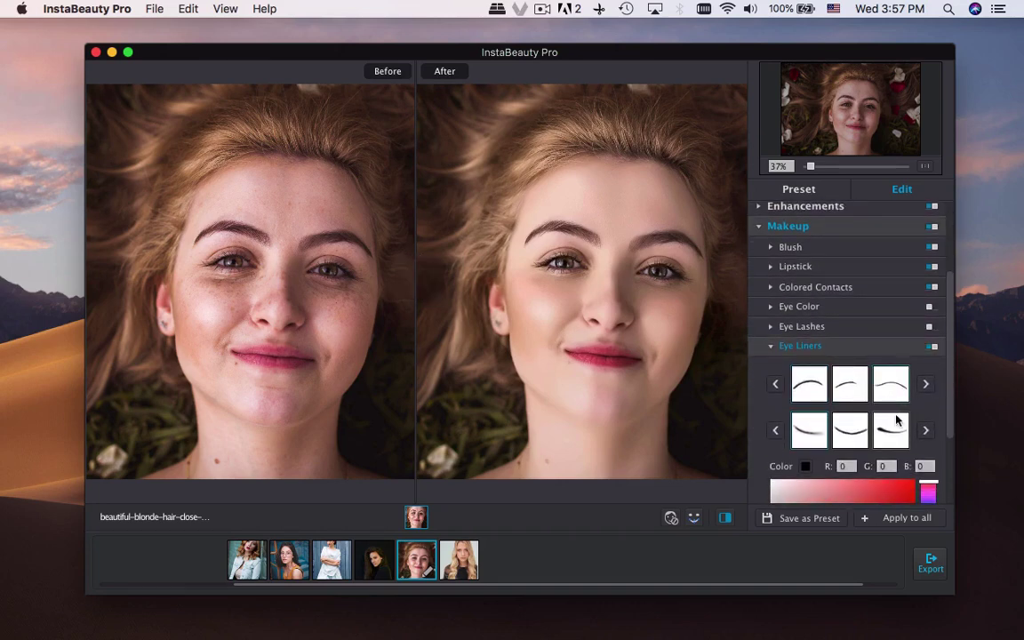
click(895, 425)
scroll(946, 440, down, 3)
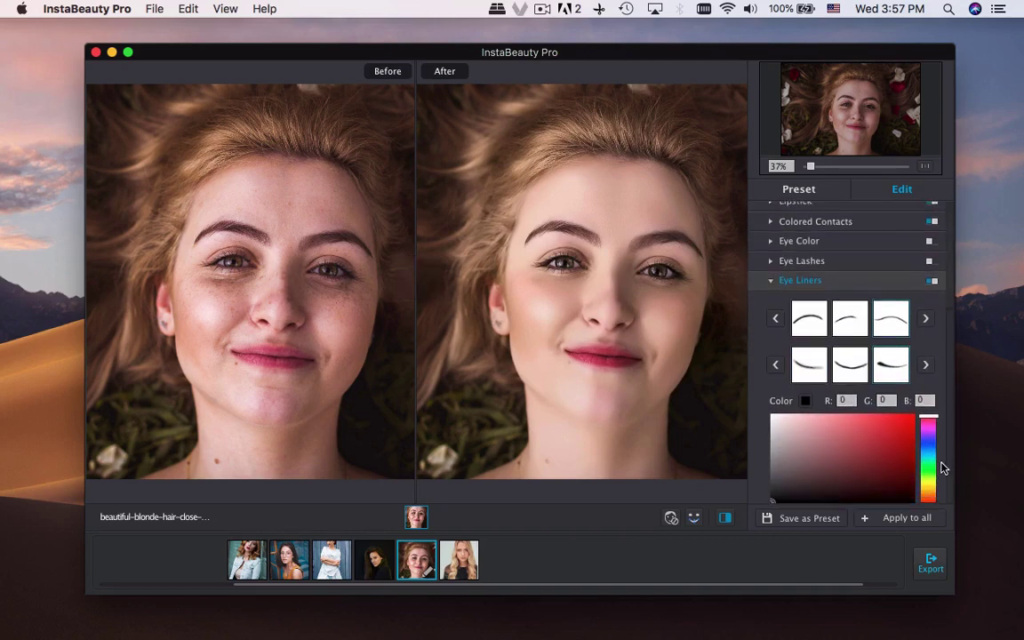
Collapse the eyeliner settings and apply the second, brown eye shadow preset (intensity 65)
click(772, 280)
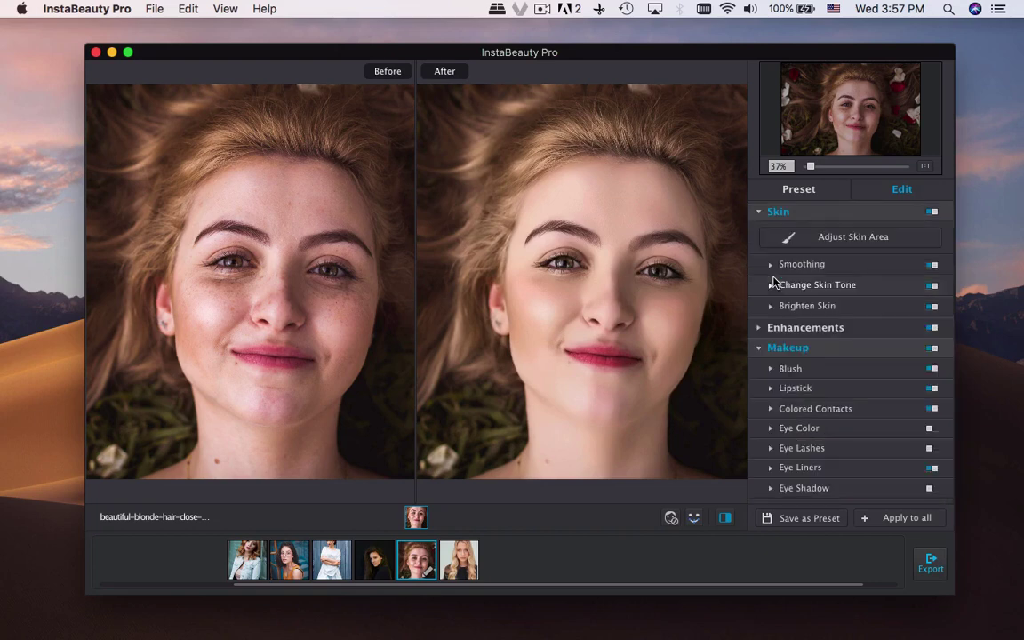
click(825, 487)
scroll(945, 395, down, 5)
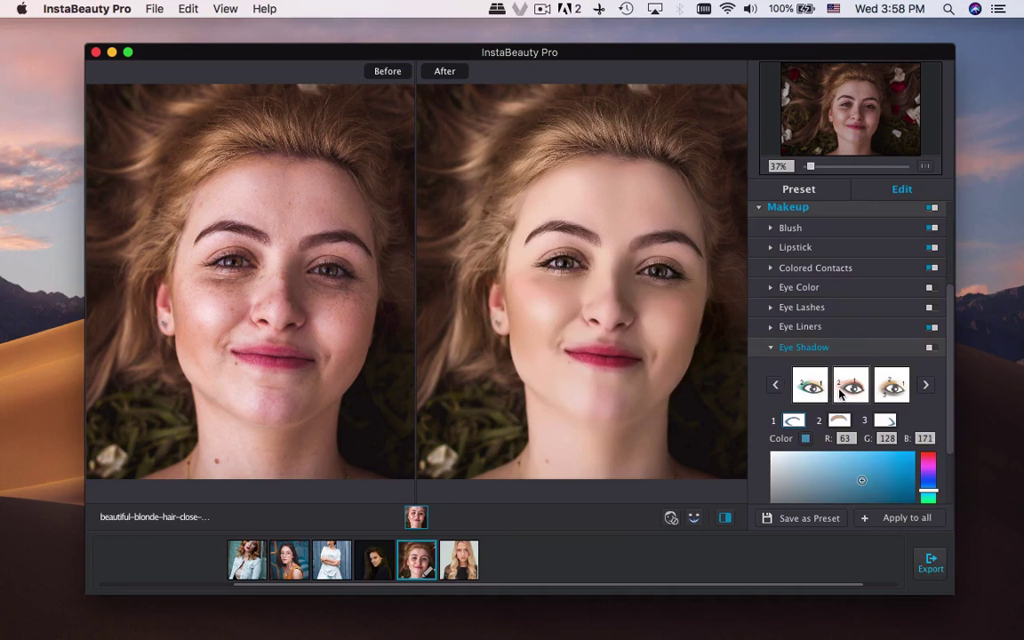
click(840, 391)
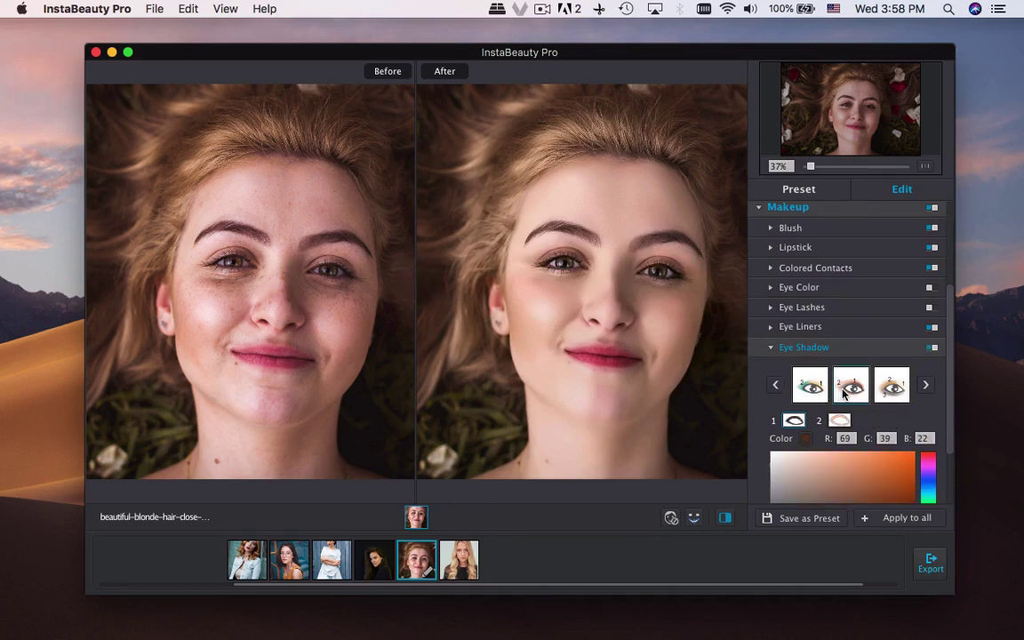
Abandon saving the look as a preset and bring up the Export dialog
scroll(948, 435, down, 3)
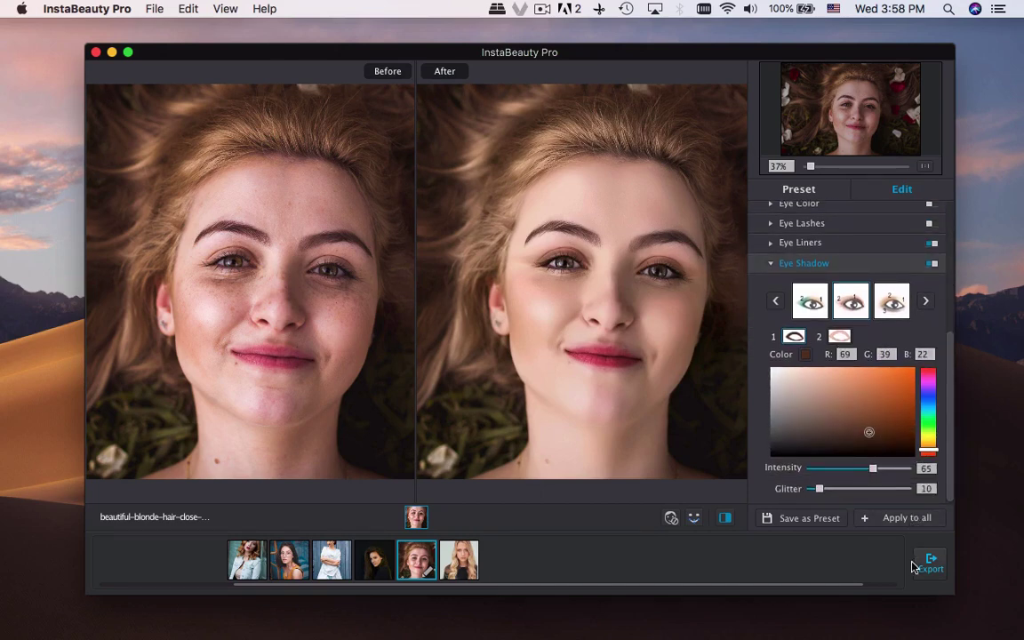
click(828, 523)
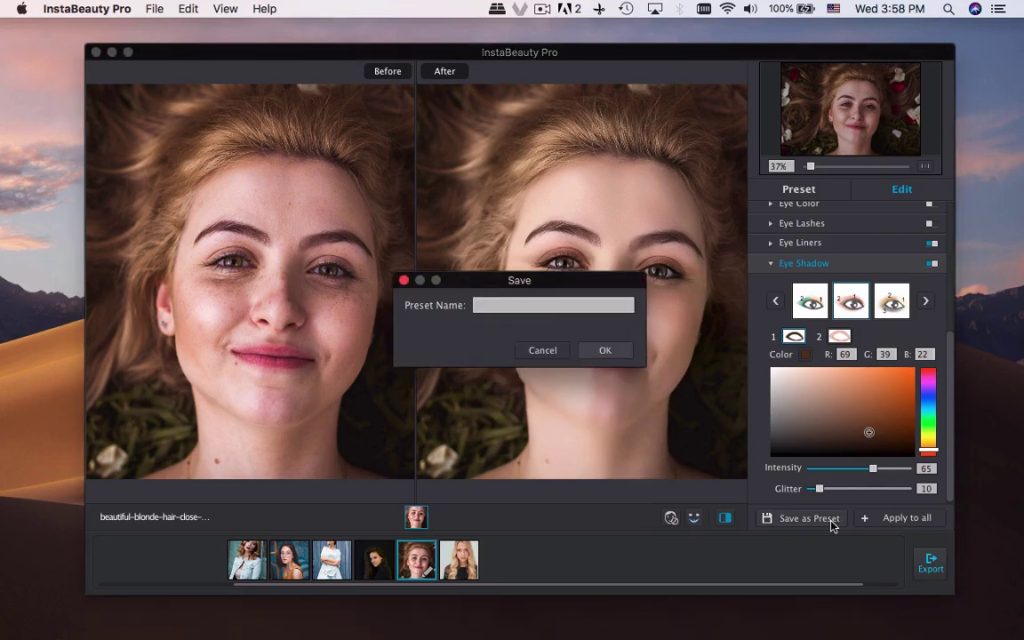
click(548, 350)
click(921, 565)
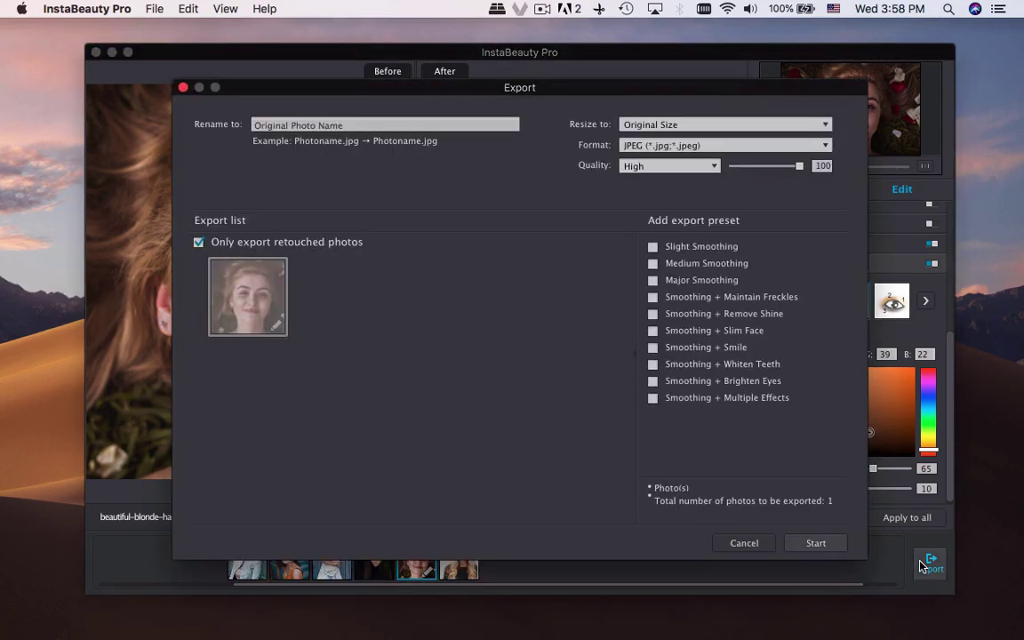